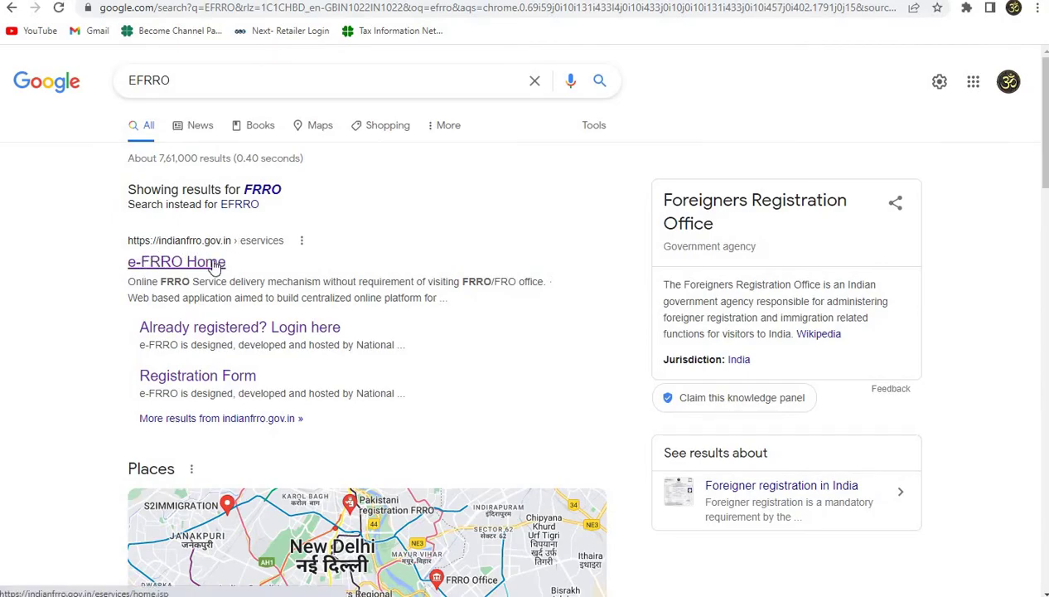
Step: Open the e-FRRO Home site from the search results and dismiss its two banners and the Important Notice
{"action": "left_click", "coordinate": [180, 263]}
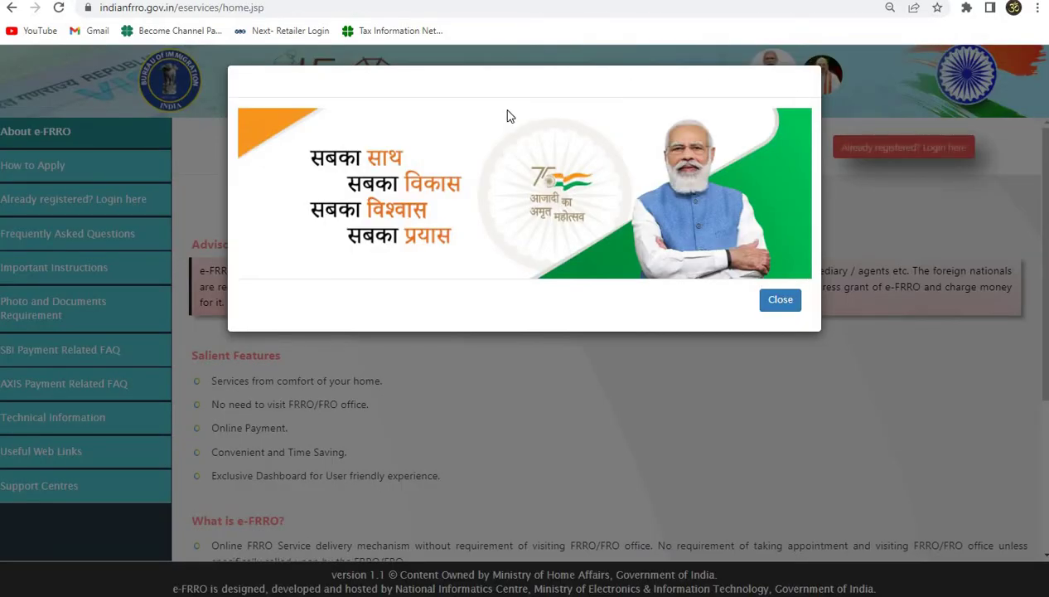
{"action": "left_click", "coordinate": [780, 308]}
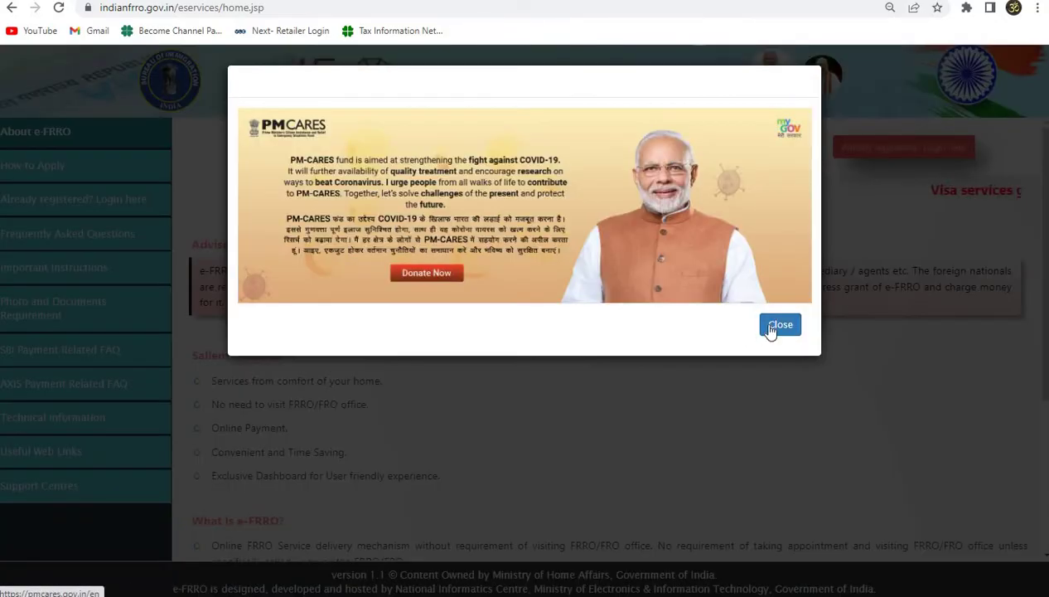
{"action": "left_click", "coordinate": [775, 325]}
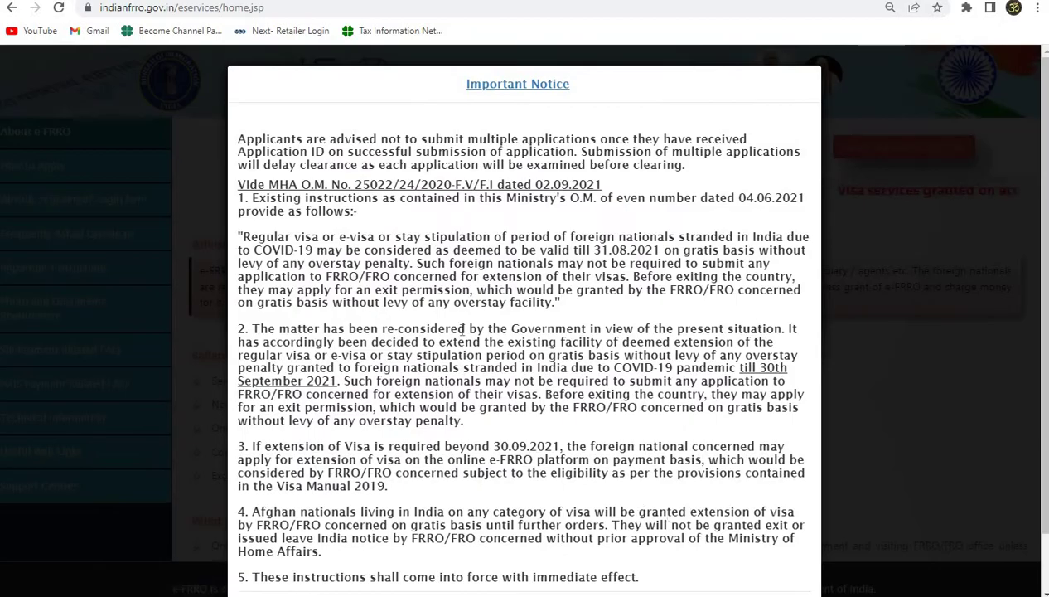
{"action": "left_click_drag", "start_coordinate": [241, 137], "coordinate": [394, 153]}
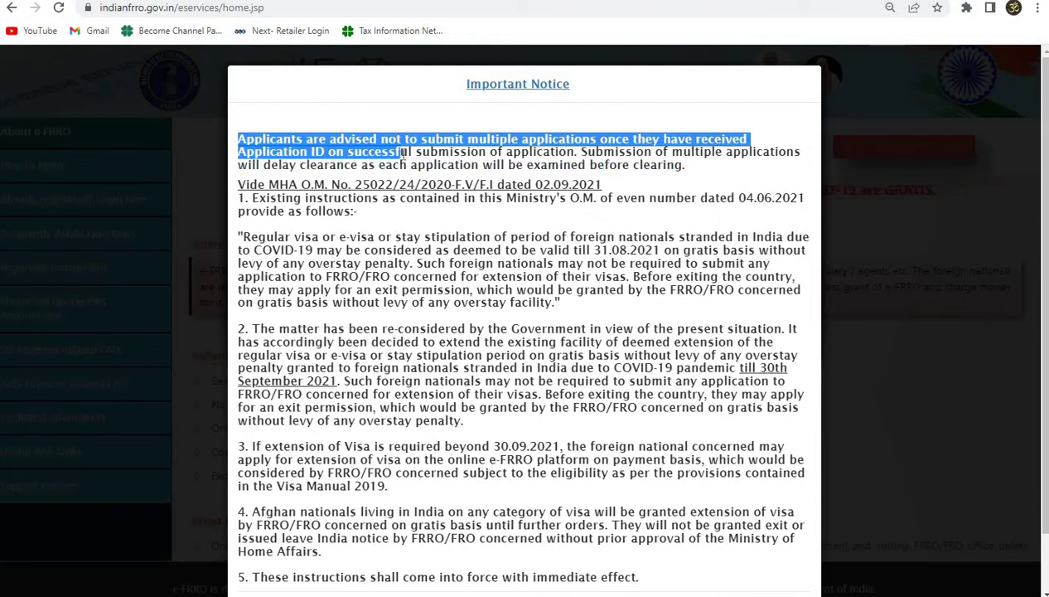
{"action": "left_click", "coordinate": [568, 196]}
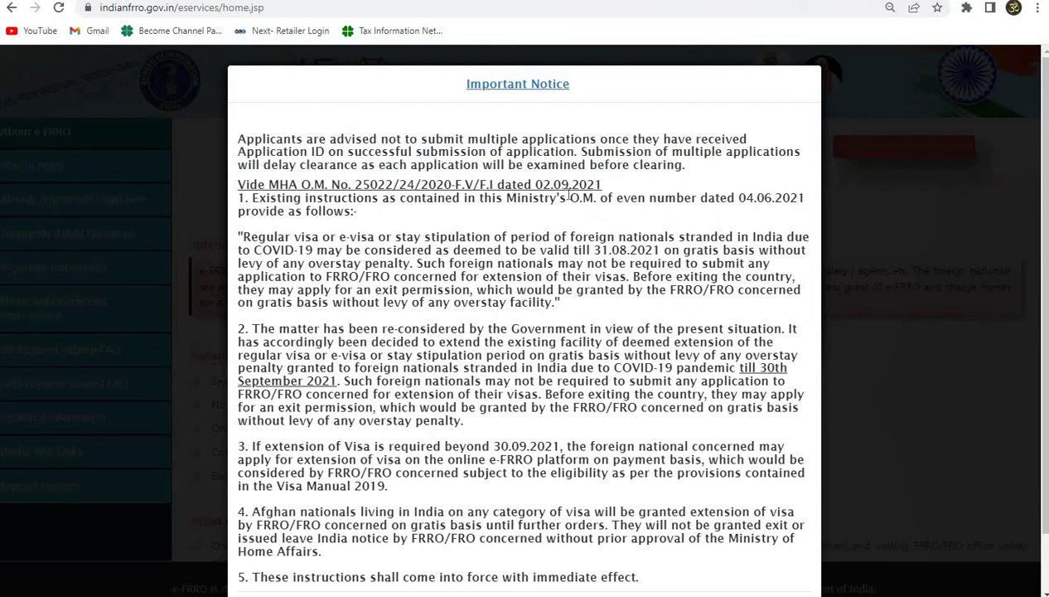
{"action": "scroll", "coordinate": [563, 214], "scroll_direction": "down", "scroll_amount": 2}
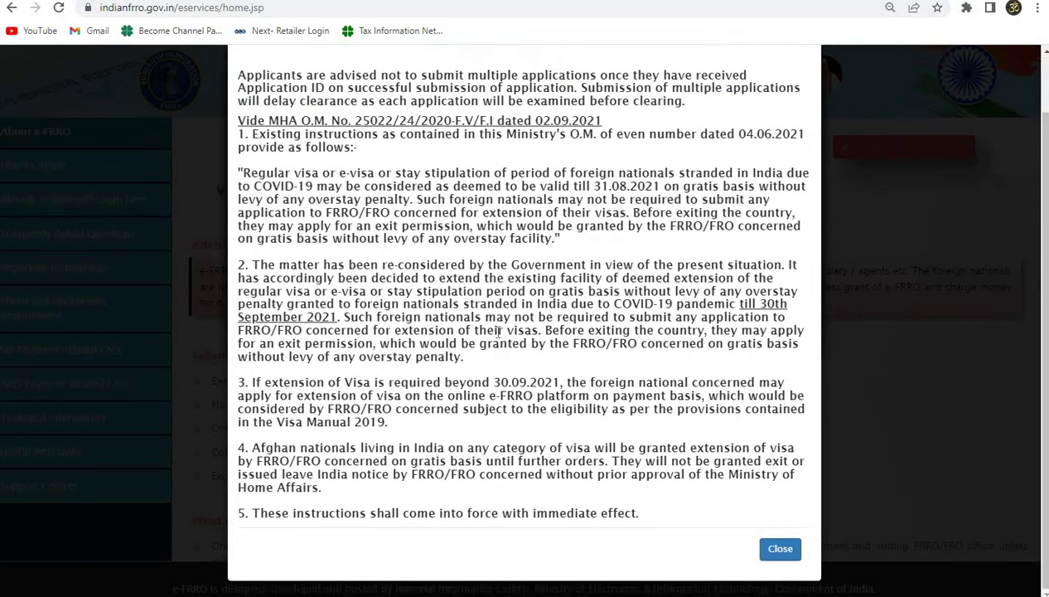
{"action": "left_click", "coordinate": [777, 547]}
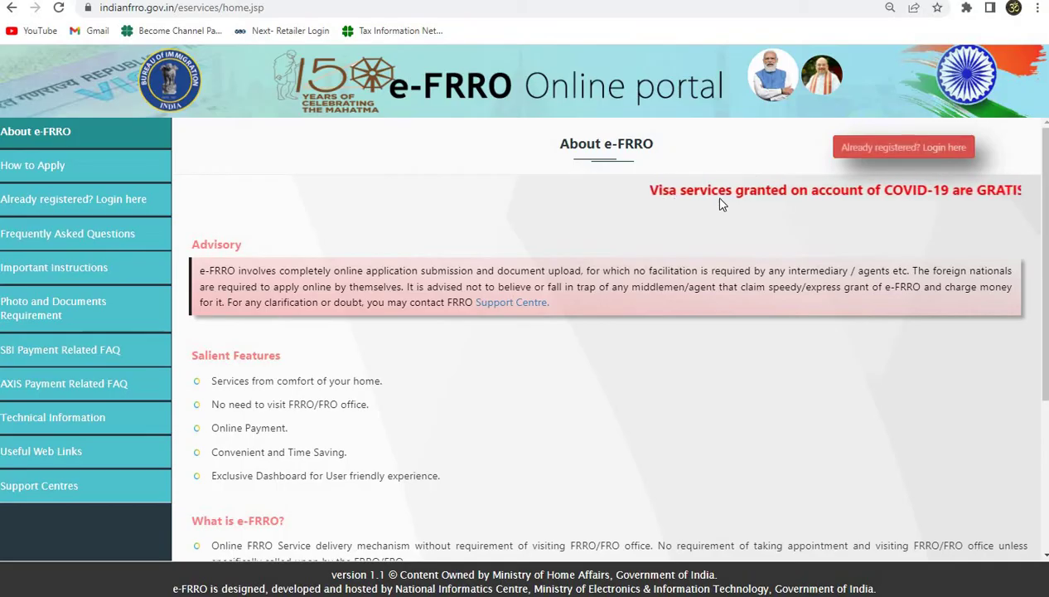
Step: Go through the registered-user login to the e-FRRO registration form and dismiss its email and mobile number notice
{"action": "left_click", "coordinate": [887, 152]}
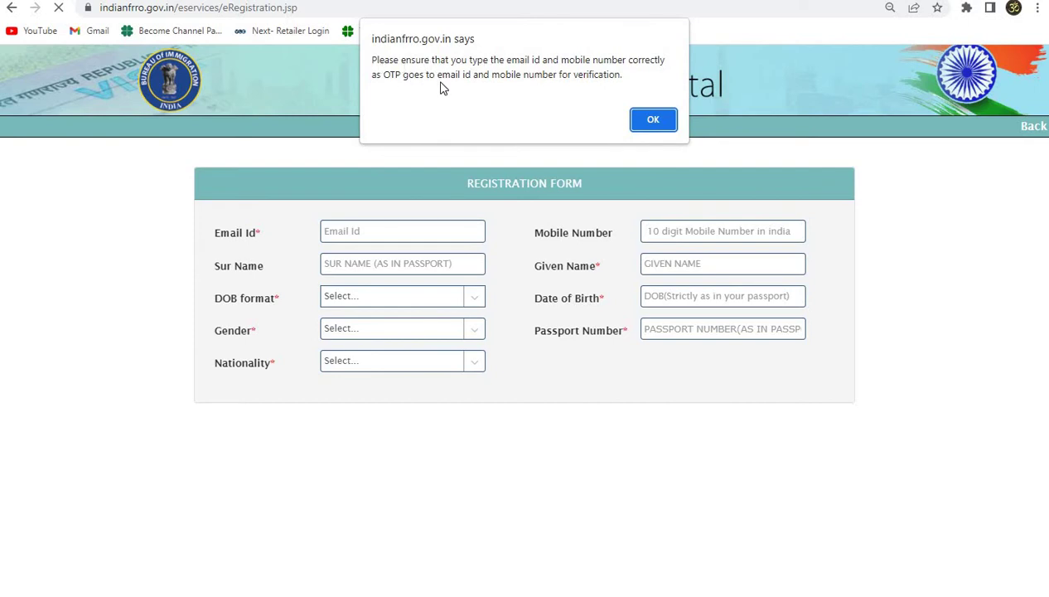
{"action": "left_click", "coordinate": [654, 121]}
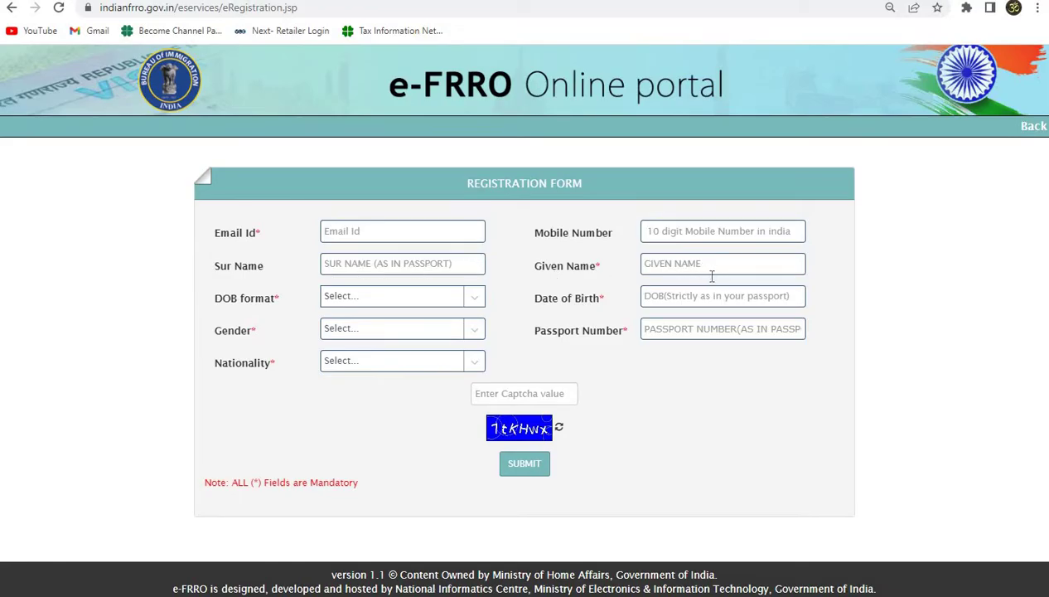
Step: Examine the registration form's DOB format, gender and nationality options, the date of birth and passport number fields, and the captcha refresh
{"action": "left_click", "coordinate": [426, 303]}
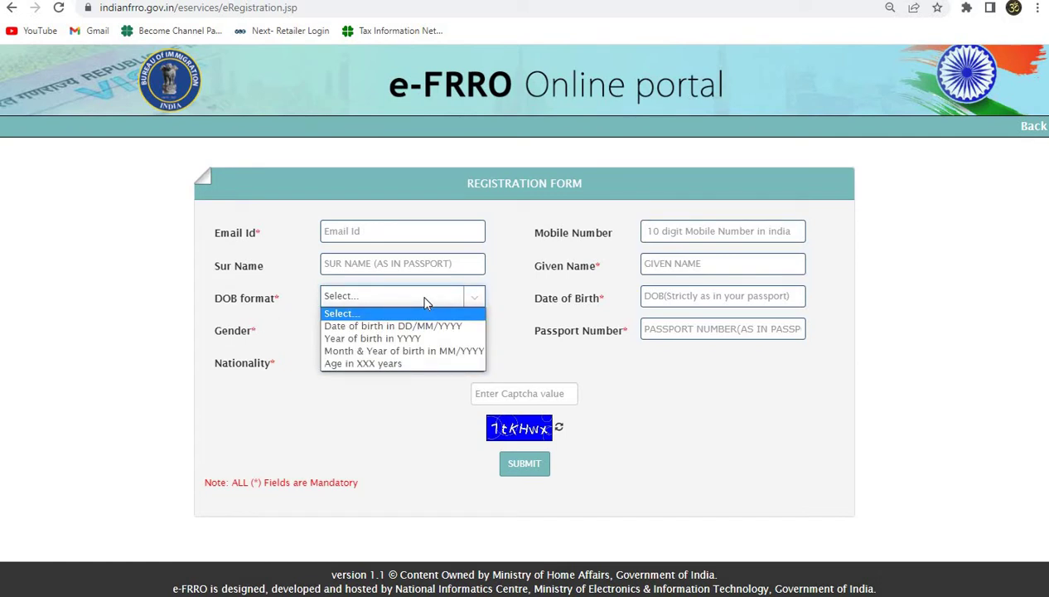
{"action": "left_click", "coordinate": [426, 303]}
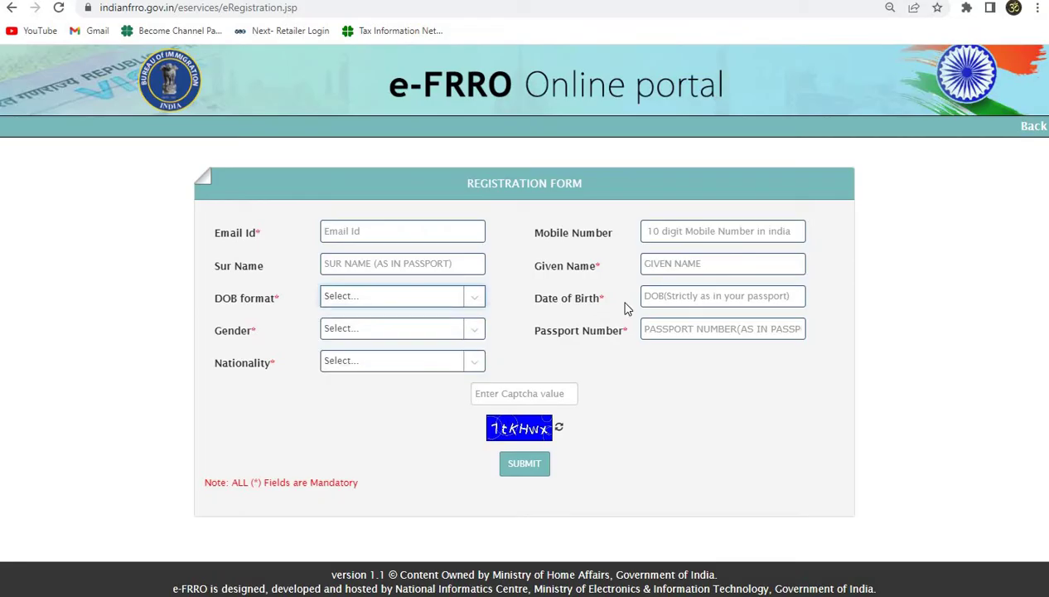
{"action": "left_click", "coordinate": [417, 300]}
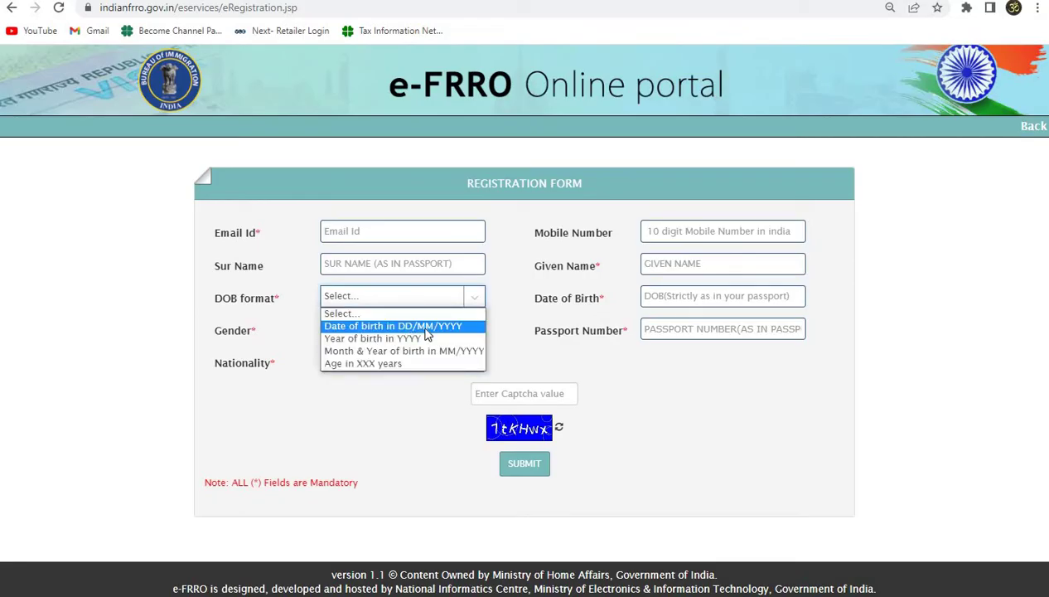
{"action": "left_click", "coordinate": [650, 304]}
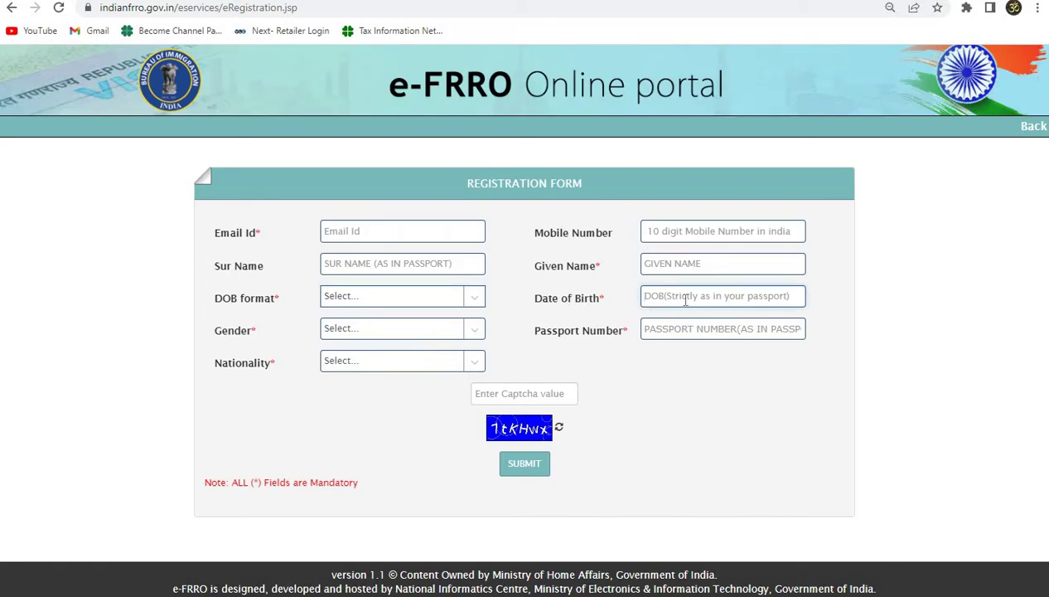
{"action": "left_click", "coordinate": [358, 331]}
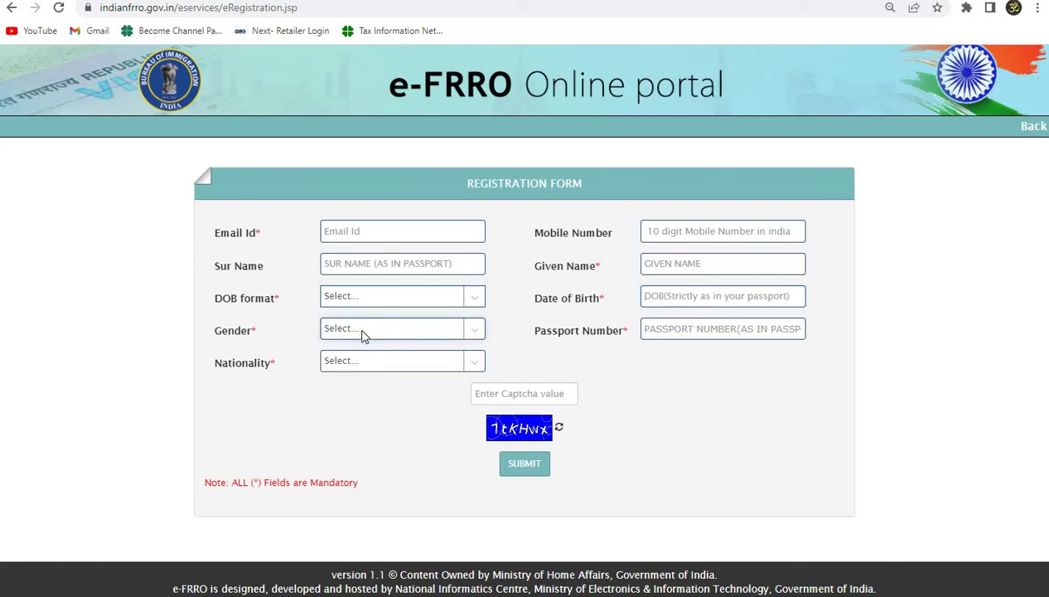
{"action": "left_click", "coordinate": [361, 333]}
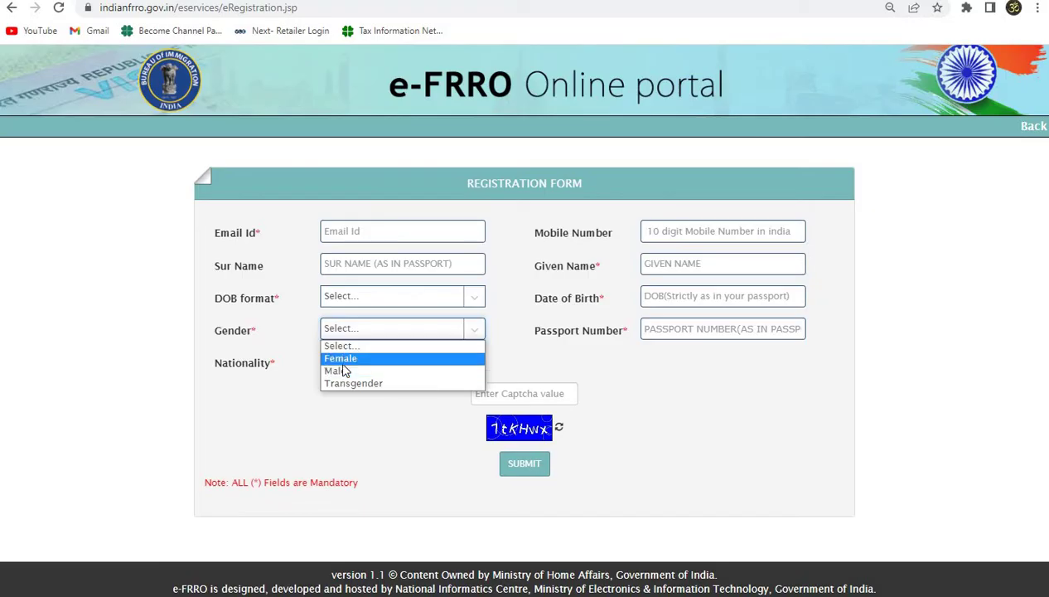
{"action": "left_click", "coordinate": [659, 369]}
{"action": "left_click", "coordinate": [377, 365]}
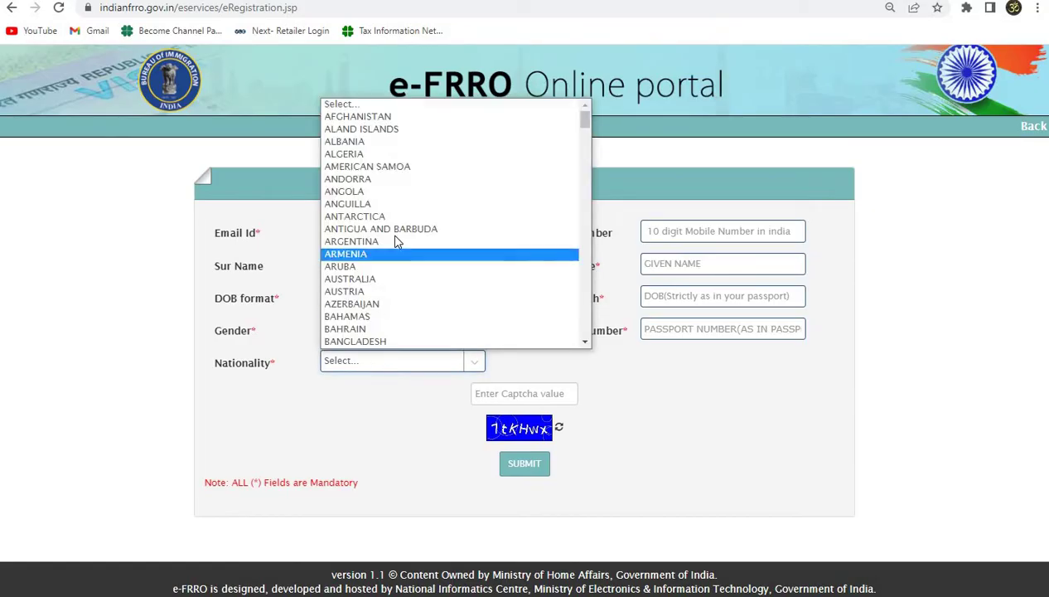
{"action": "scroll", "coordinate": [381, 304], "scroll_direction": "down", "scroll_amount": 10}
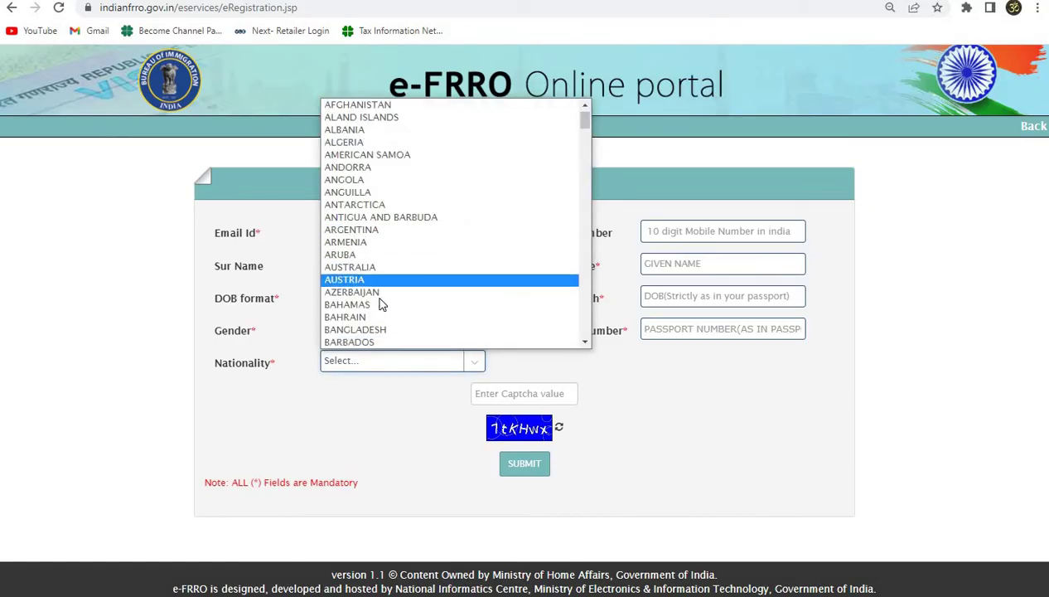
{"action": "scroll", "coordinate": [380, 304], "scroll_direction": "down", "scroll_amount": 10}
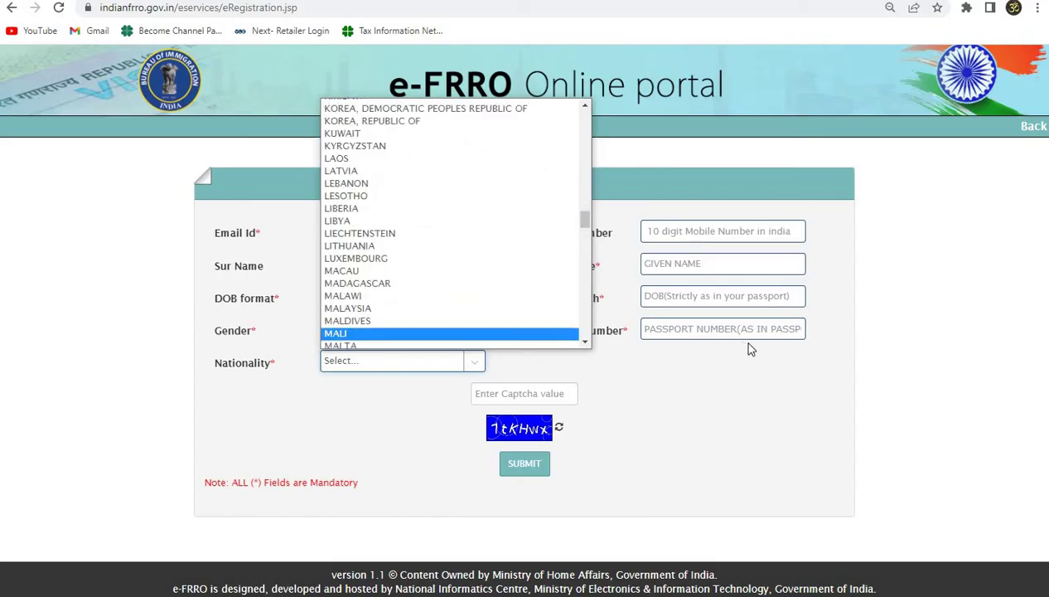
{"action": "left_click", "coordinate": [734, 335]}
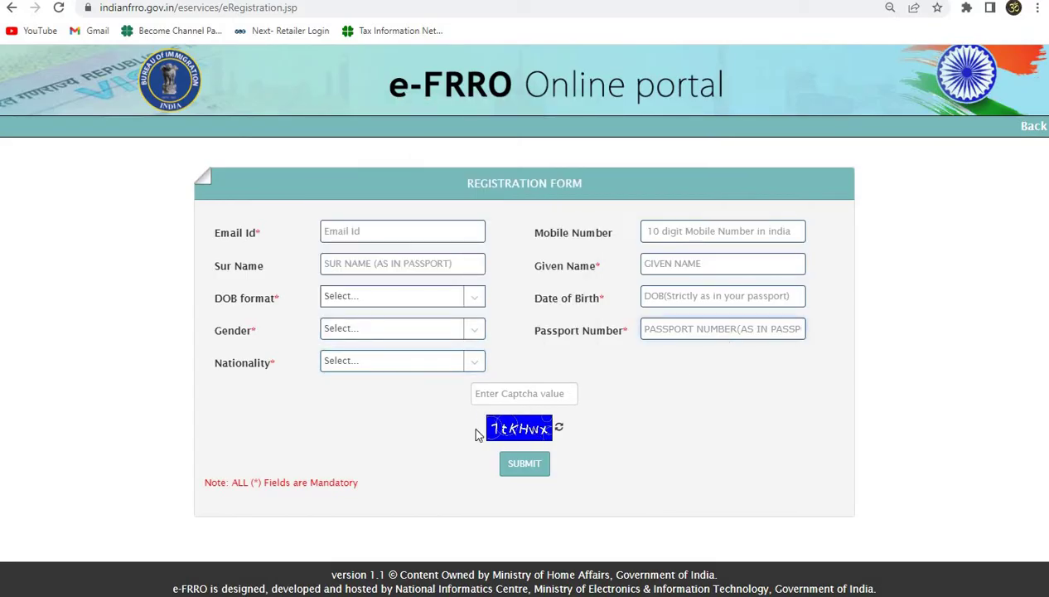
{"action": "left_click", "coordinate": [561, 430]}
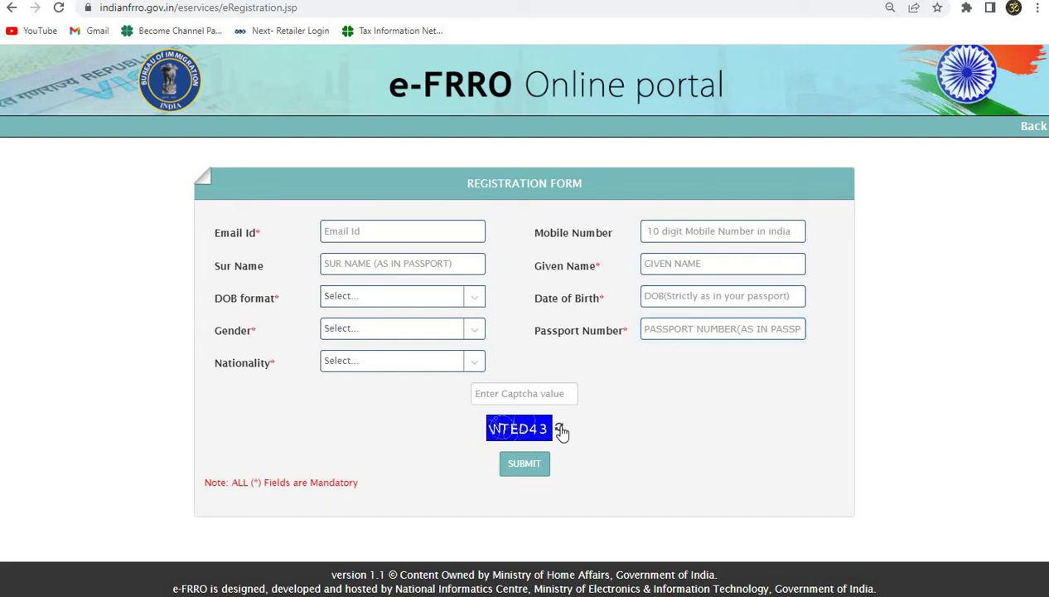
{"action": "left_click", "coordinate": [560, 430]}
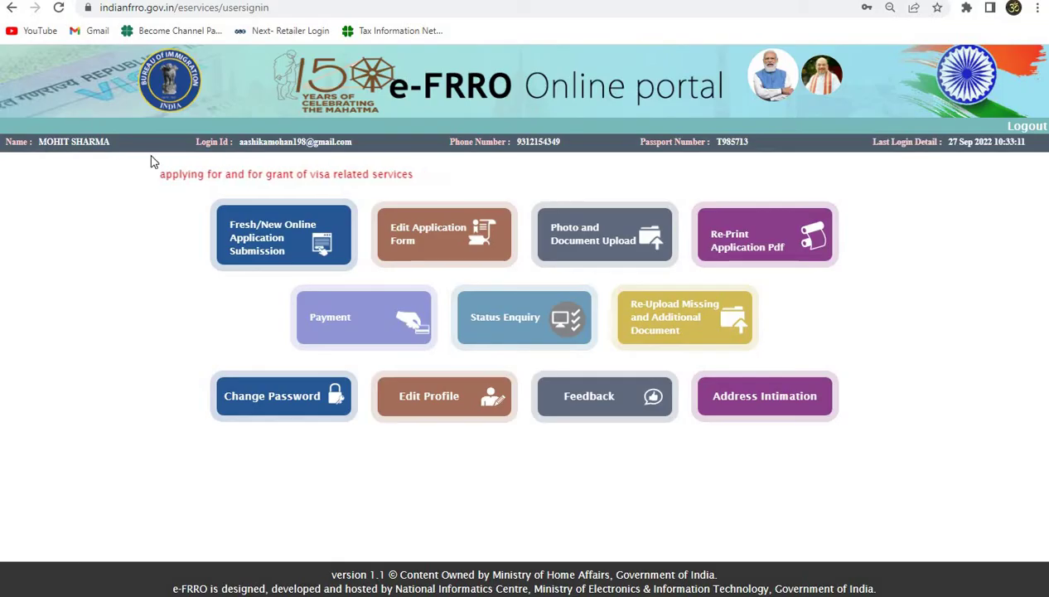
Step: Start a Fresh/New Online Application Submission from the applicant dashboard and dismiss the child exemption notice
{"action": "left_click_drag", "start_coordinate": [38, 142], "coordinate": [110, 142]}
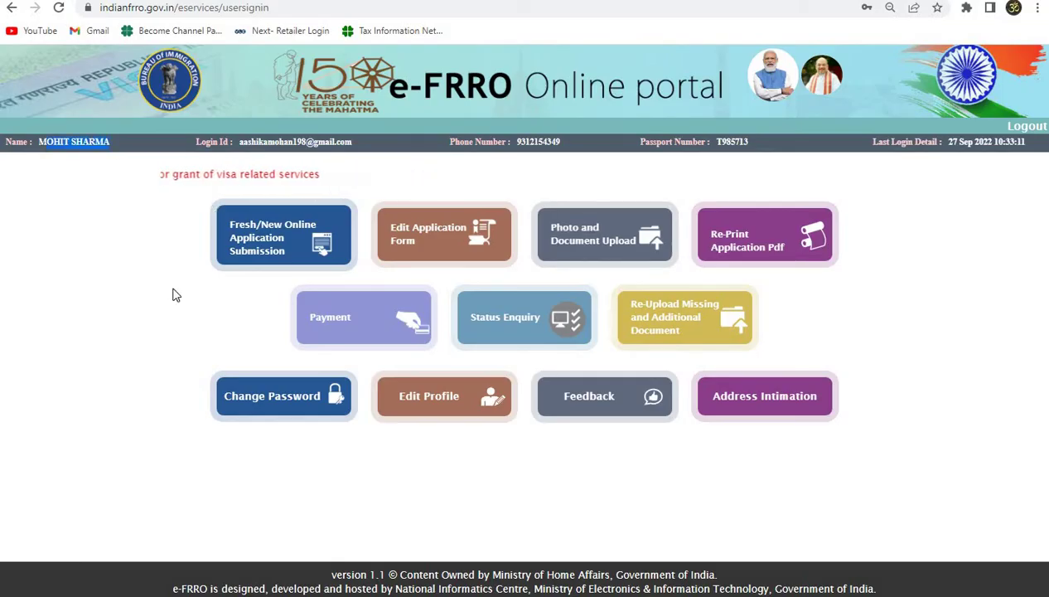
{"action": "left_click", "coordinate": [458, 413]}
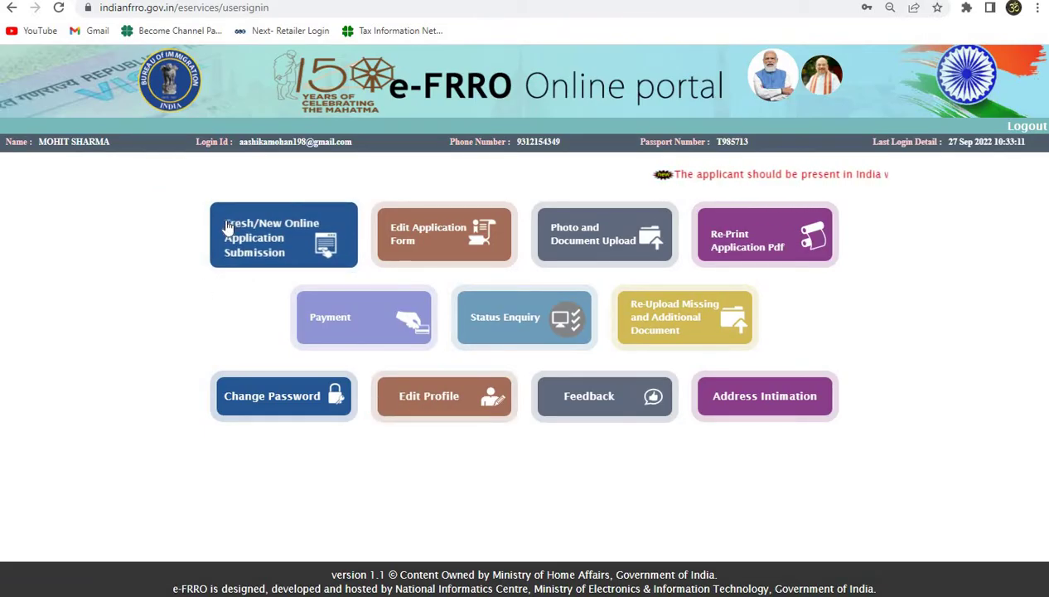
{"action": "left_click", "coordinate": [284, 240]}
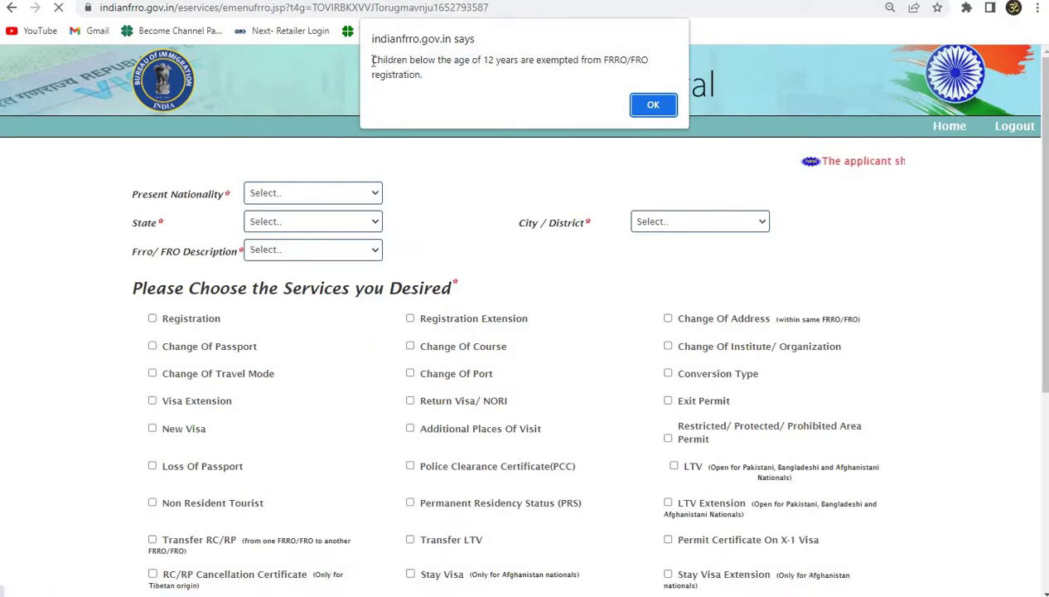
{"action": "left_click_drag", "start_coordinate": [374, 60], "coordinate": [581, 75]}
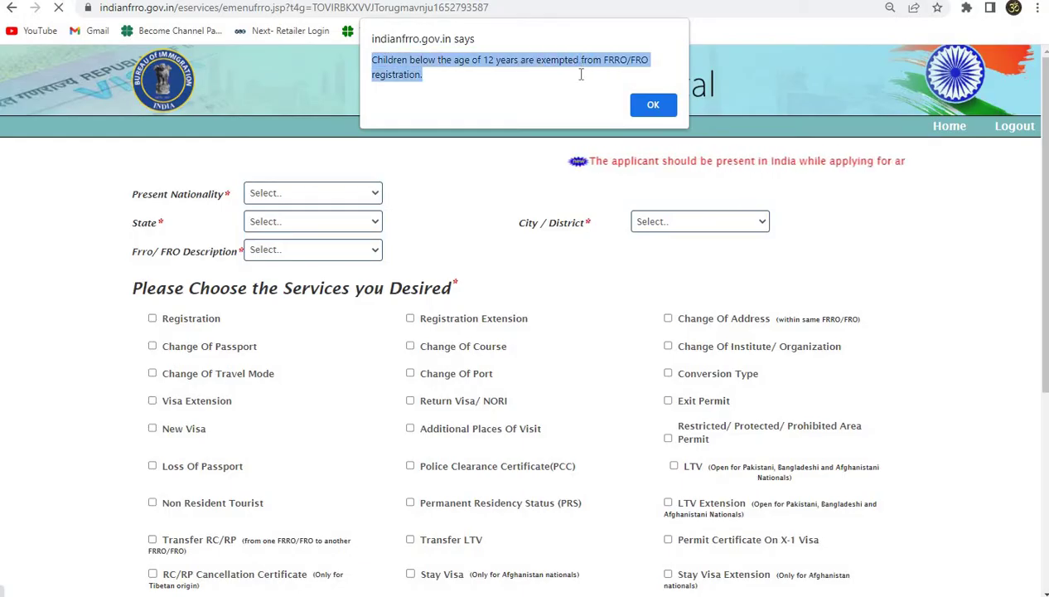
{"action": "left_click", "coordinate": [653, 104]}
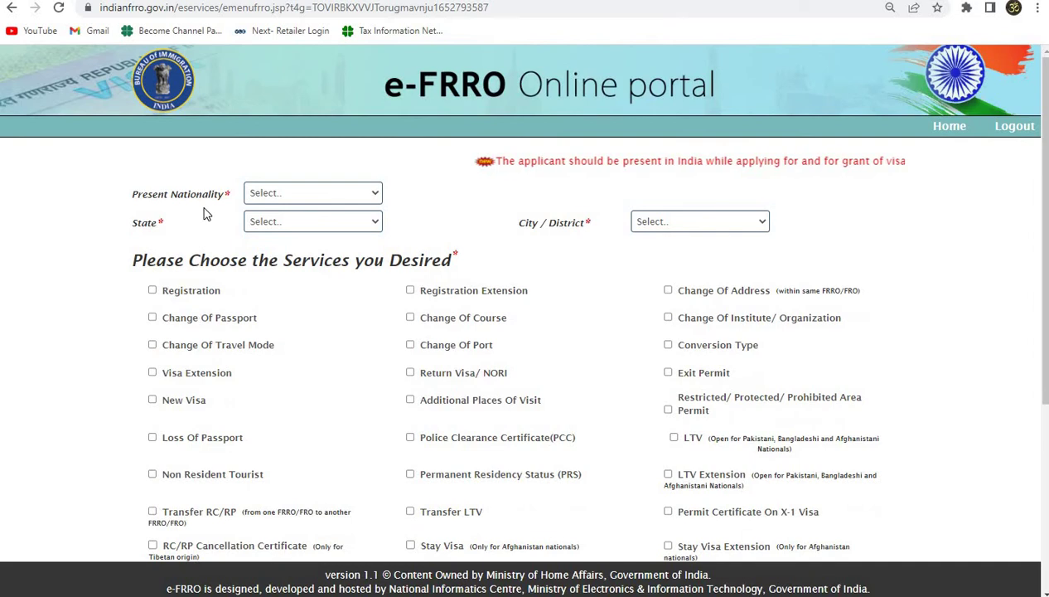
Step: Look through the Present Nationality, State and City / District choices on the application form
{"action": "left_click", "coordinate": [298, 199]}
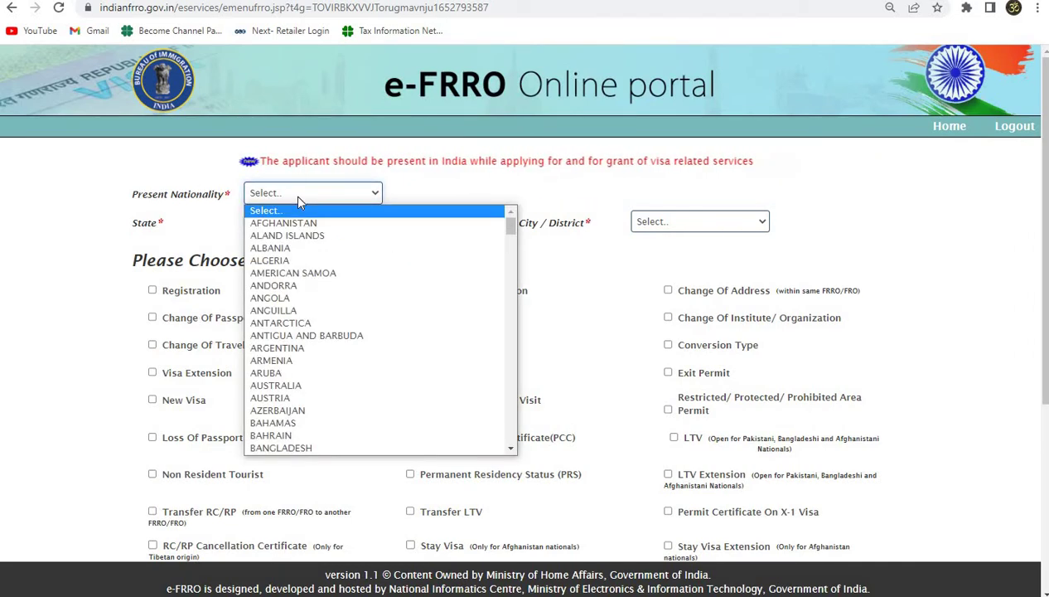
{"action": "left_click", "coordinate": [299, 199]}
{"action": "left_click", "coordinate": [300, 199]}
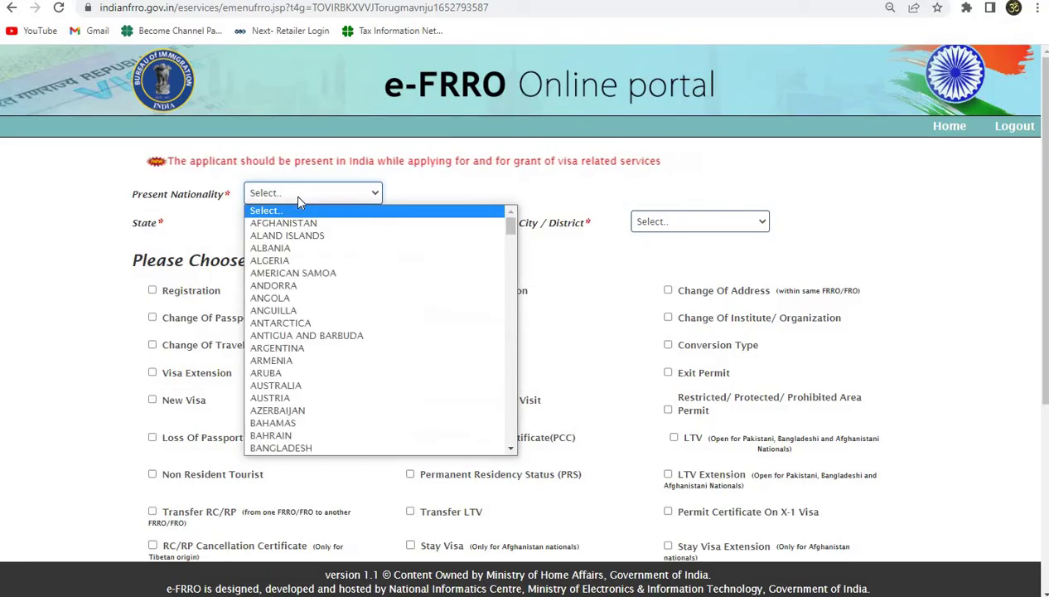
{"action": "left_click", "coordinate": [294, 194]}
{"action": "left_click", "coordinate": [317, 222]}
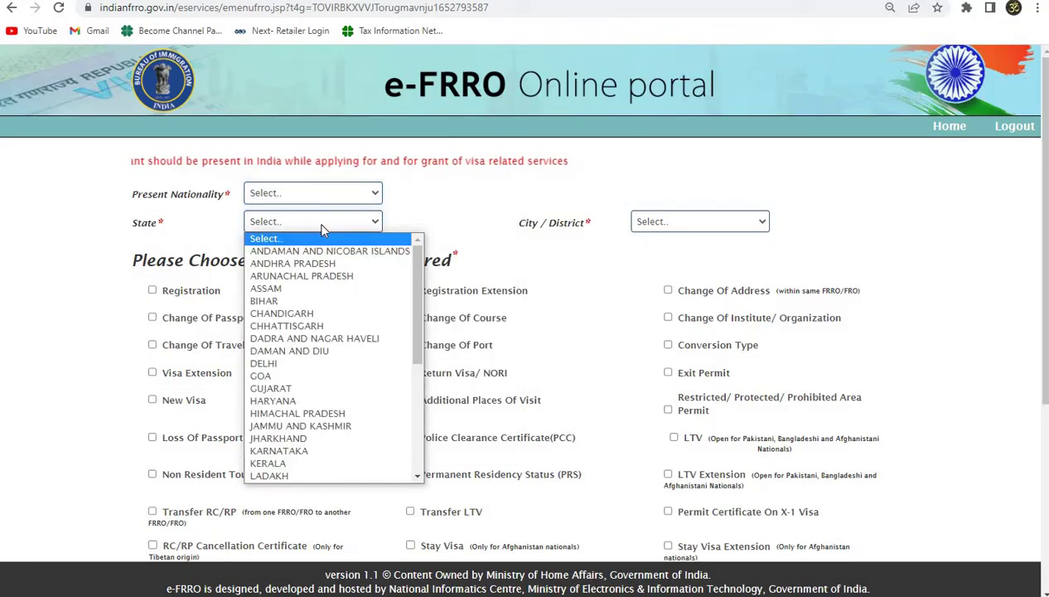
{"action": "left_click", "coordinate": [318, 222]}
{"action": "left_click", "coordinate": [726, 227]}
{"action": "left_click", "coordinate": [726, 227]}
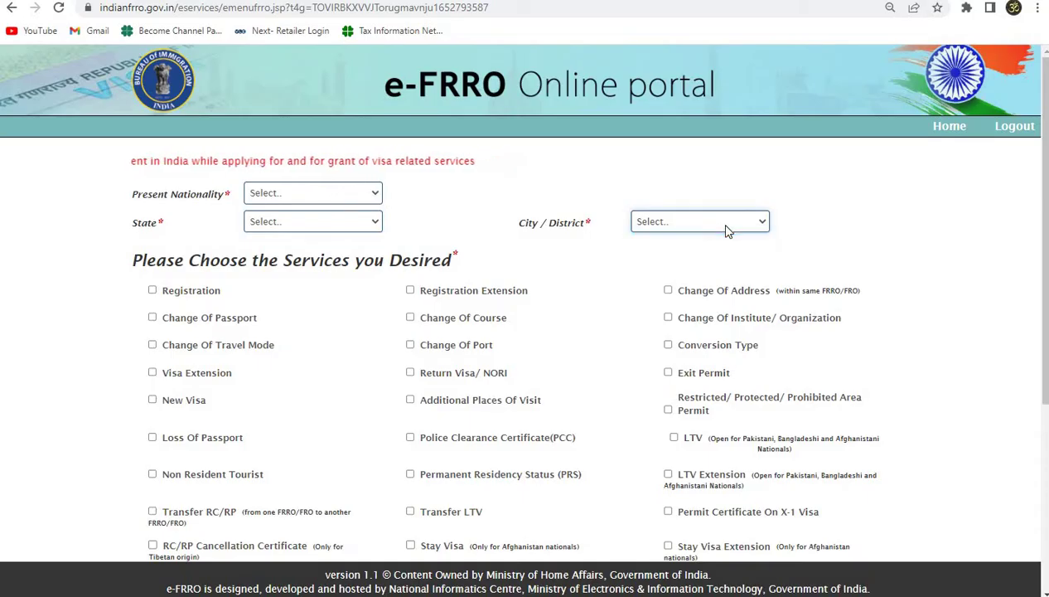
{"action": "left_click", "coordinate": [726, 227]}
Step: Set the applicant's Present Nationality to BELGIUM
{"action": "left_click", "coordinate": [265, 197]}
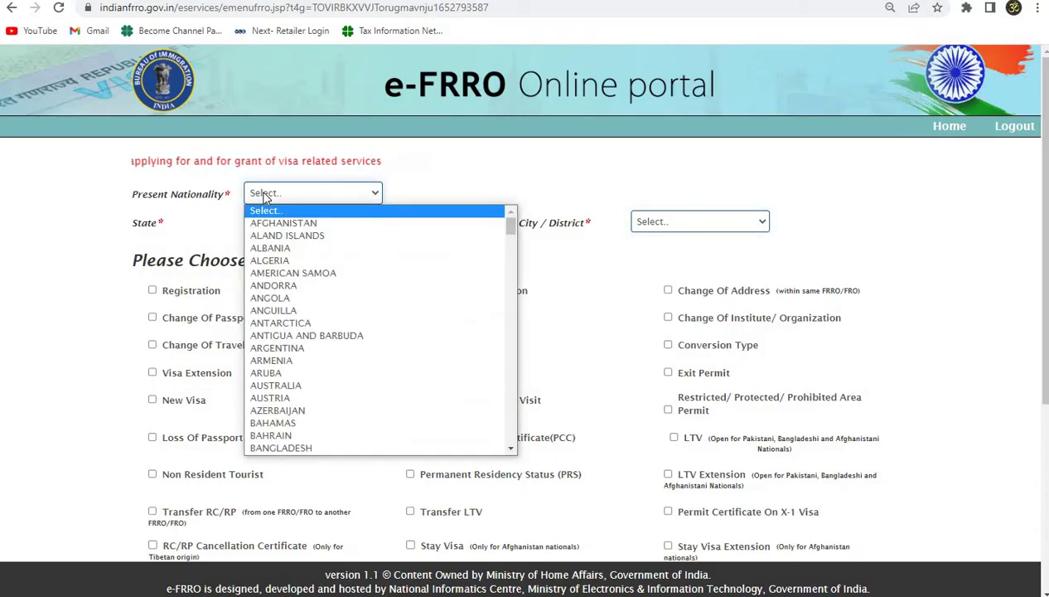
{"action": "key", "text": "b"}
{"action": "key", "text": "e"}
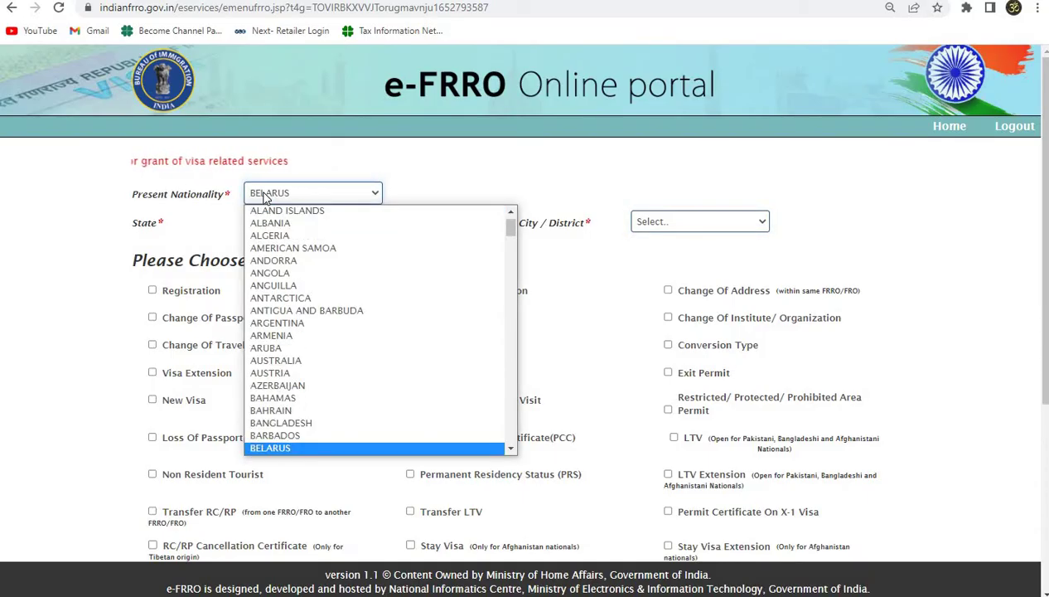
{"action": "key", "text": "Down"}
{"action": "key", "text": "Down"}
{"action": "key", "text": "Up"}
{"action": "key", "text": "Return"}
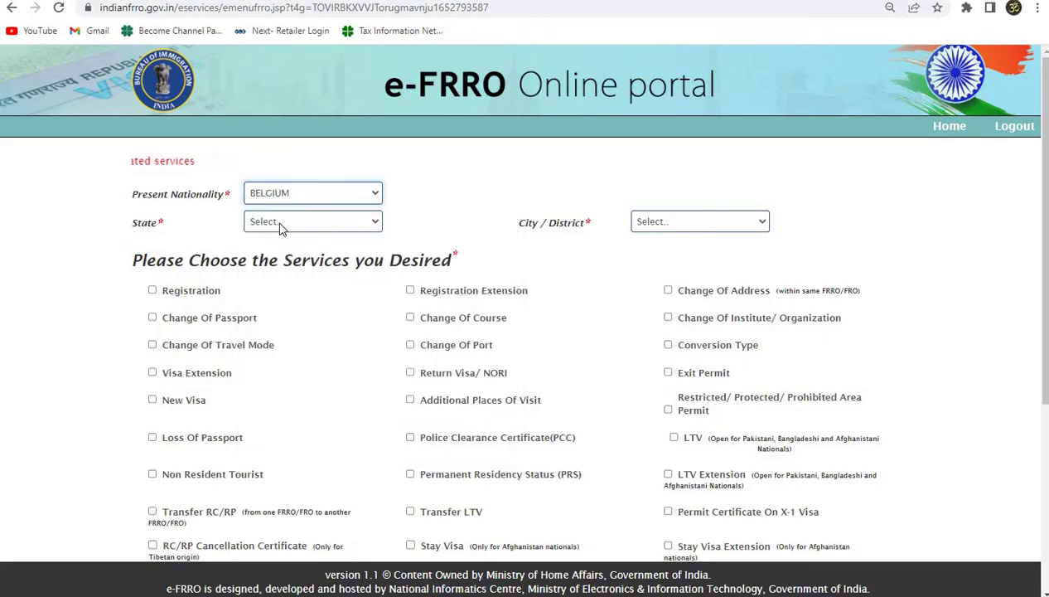
Step: Set the application's State to DELHI and its City / District to DELHI
{"action": "left_click", "coordinate": [276, 226]}
{"action": "type", "text": "de"}
{"action": "left_click", "coordinate": [718, 222]}
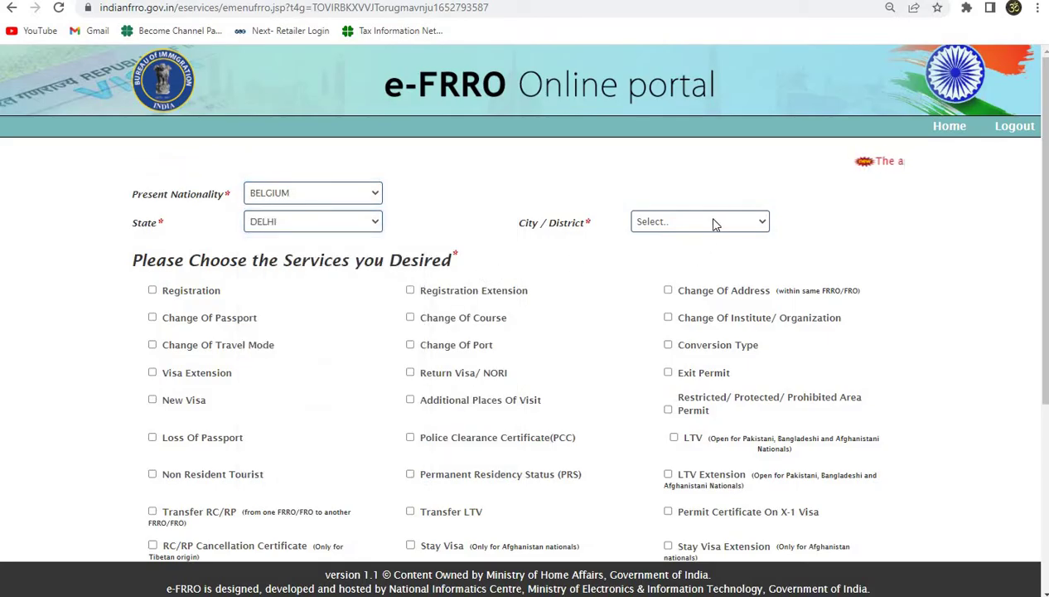
{"action": "left_click", "coordinate": [718, 222]}
{"action": "left_click", "coordinate": [583, 268]}
{"action": "key", "text": "Down"}
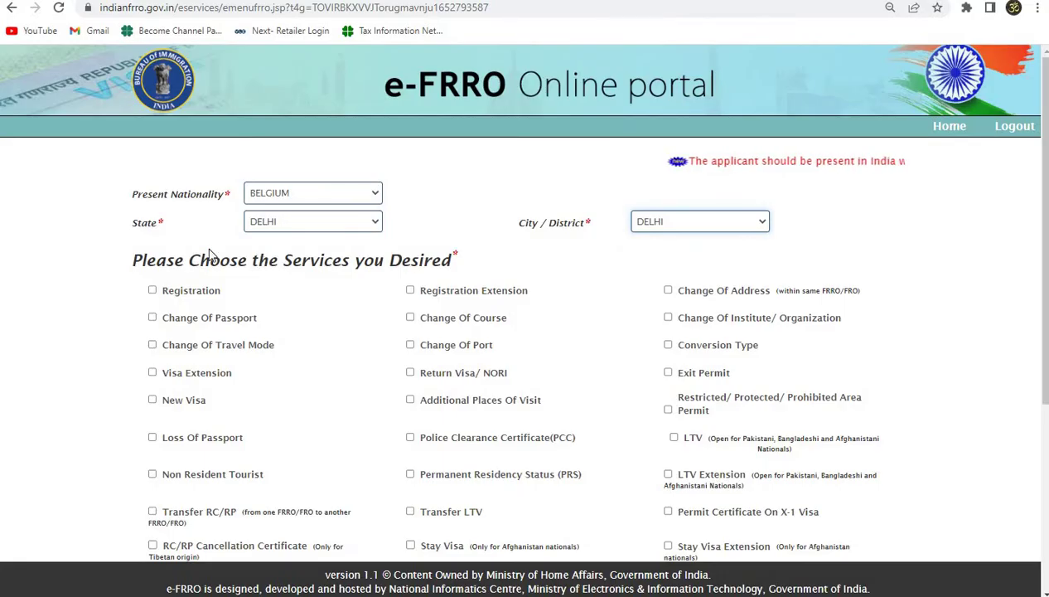
Step: Choose Registration Extension as the desired service and answer No for Refugee in the Category section
{"action": "scroll", "coordinate": [208, 253], "scroll_direction": "down", "scroll_amount": 1}
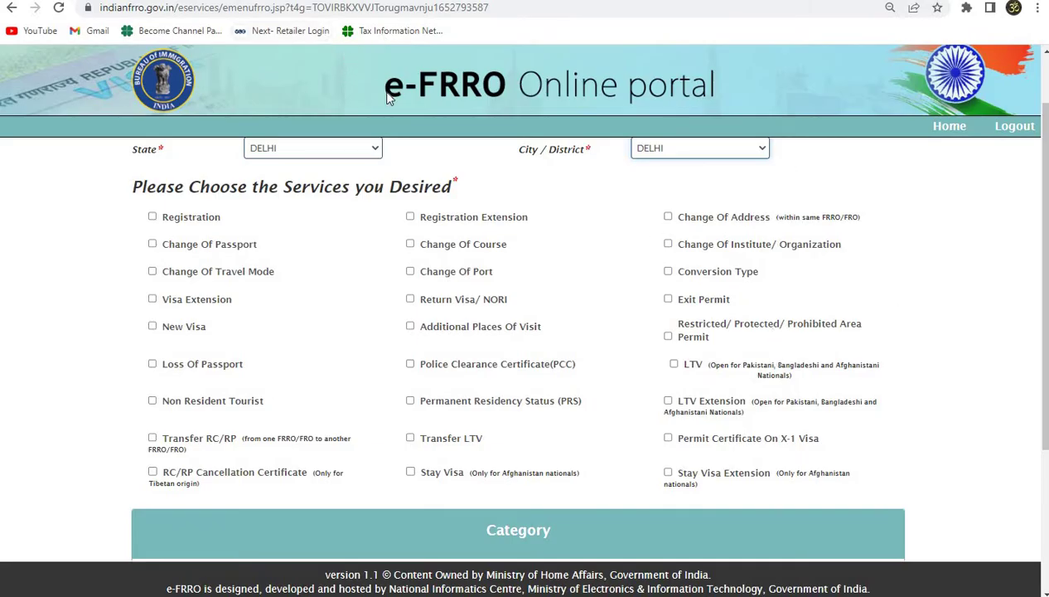
{"action": "left_click", "coordinate": [412, 218]}
{"action": "scroll", "coordinate": [414, 278], "scroll_direction": "down", "scroll_amount": 3}
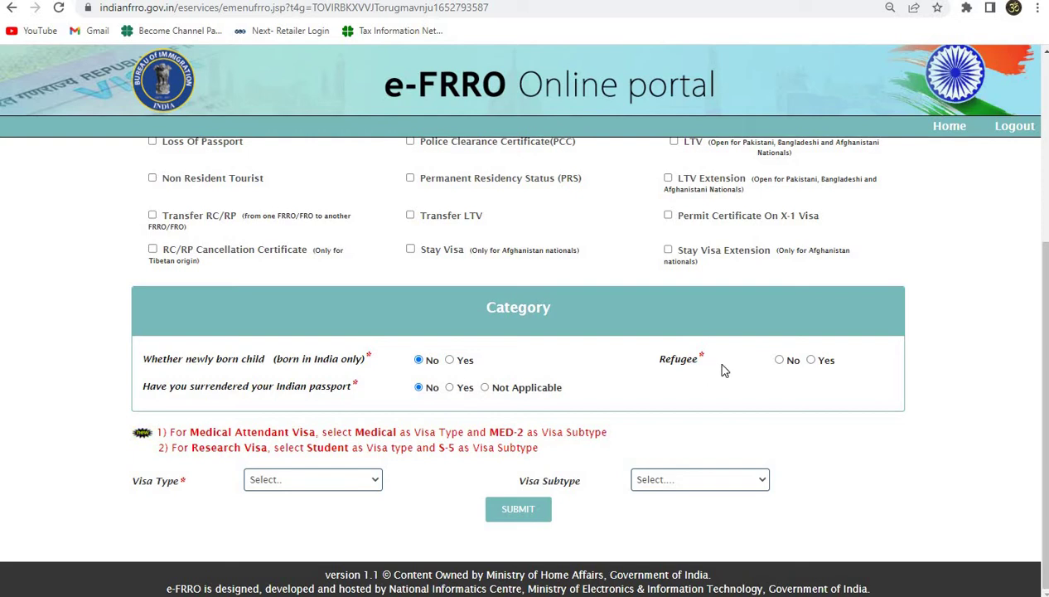
{"action": "left_click", "coordinate": [779, 360]}
Step: Look through the available visa types and set the Visa Type to BUSINESS VISA
{"action": "left_click", "coordinate": [273, 480]}
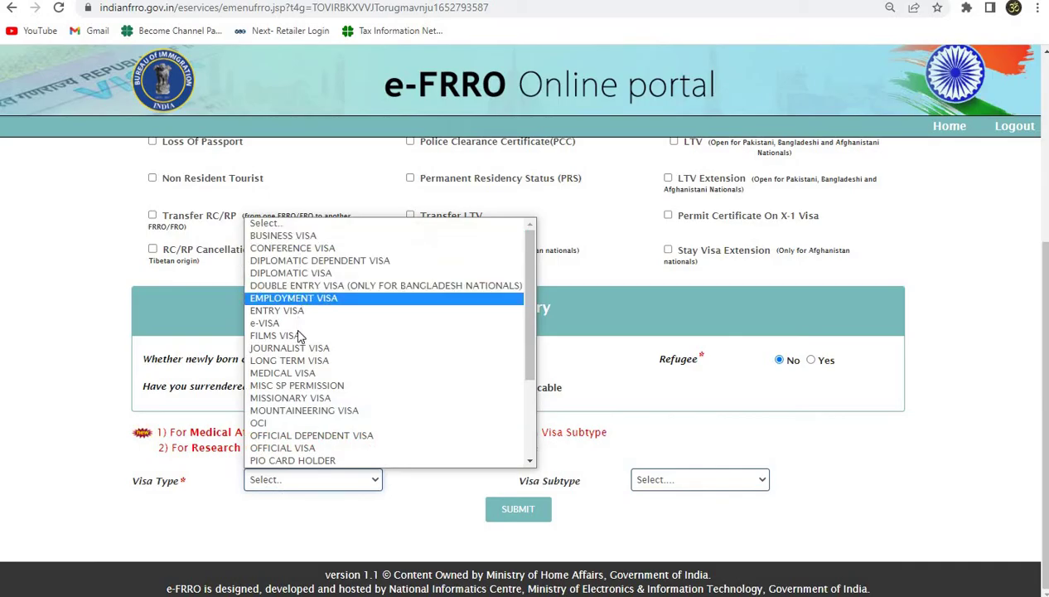
{"action": "scroll", "coordinate": [298, 335], "scroll_direction": "down", "scroll_amount": 5}
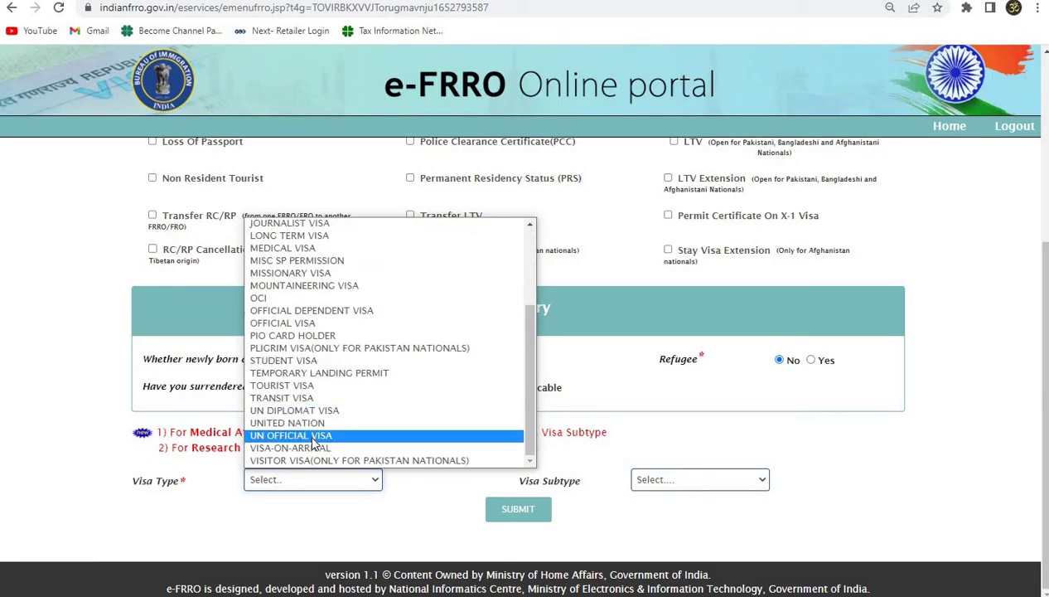
{"action": "scroll", "coordinate": [313, 440], "scroll_direction": "up", "scroll_amount": 5}
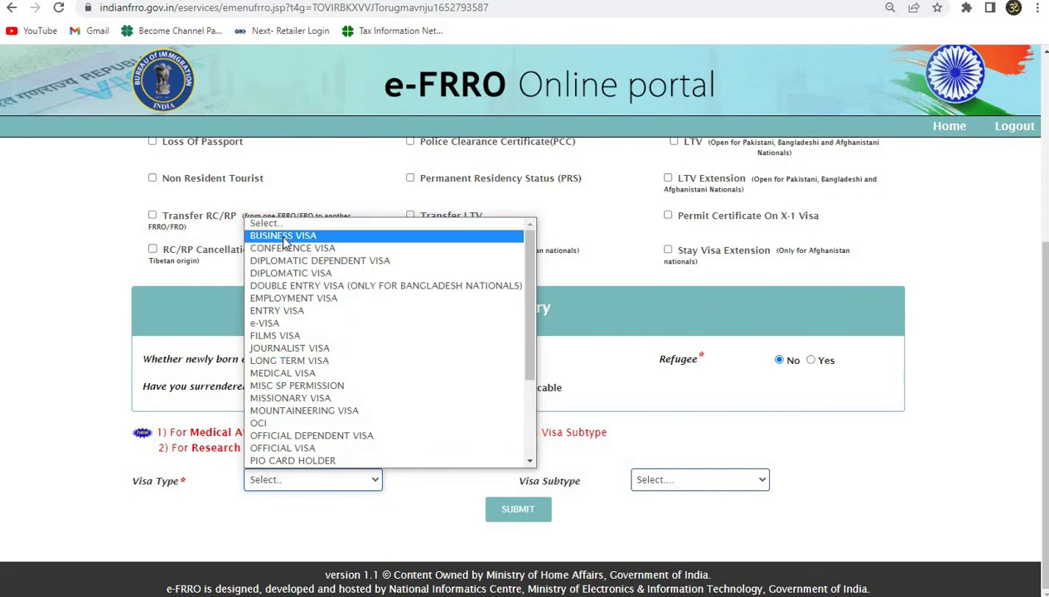
{"action": "left_click", "coordinate": [285, 237]}
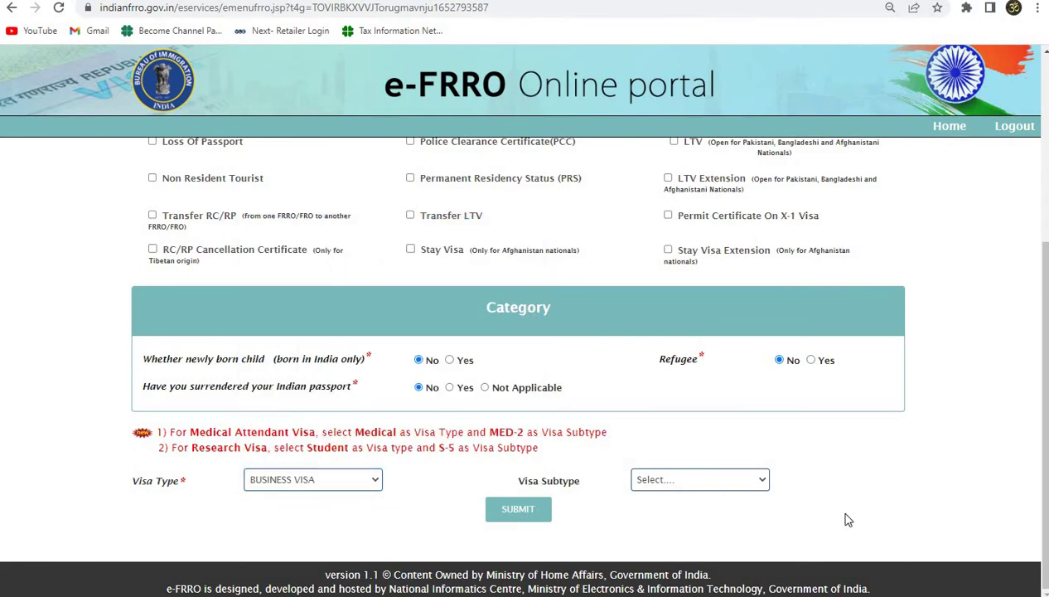
Step: Review the business visa subtypes and set the Visa Subtype to B-1, for those coming to establish an industrial/business venture
{"action": "left_click", "coordinate": [717, 485]}
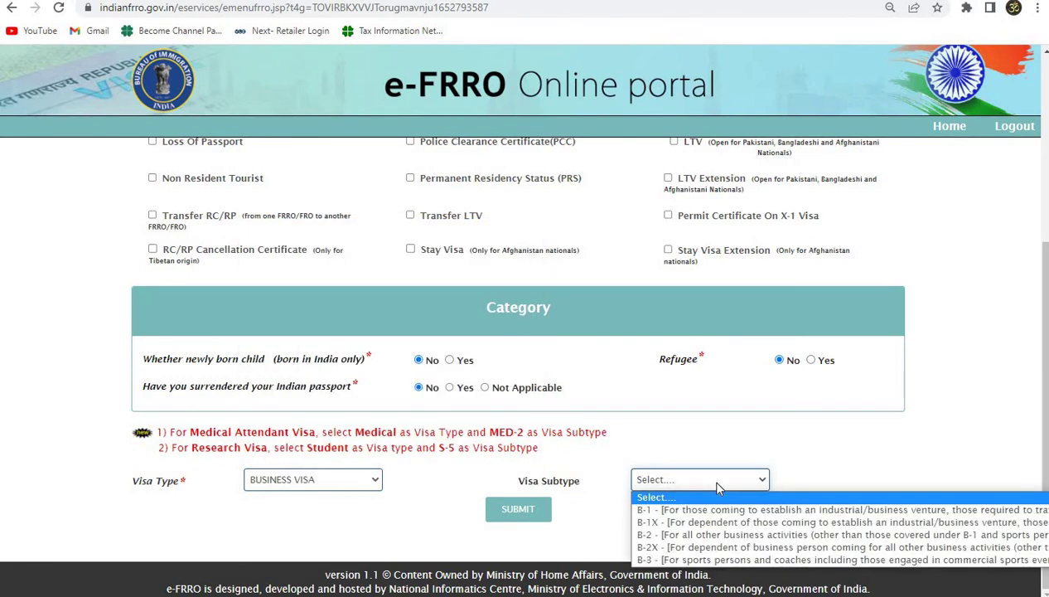
{"action": "left_click", "coordinate": [717, 485]}
{"action": "left_click", "coordinate": [643, 479]}
{"action": "key", "text": "ctrl+minus"}
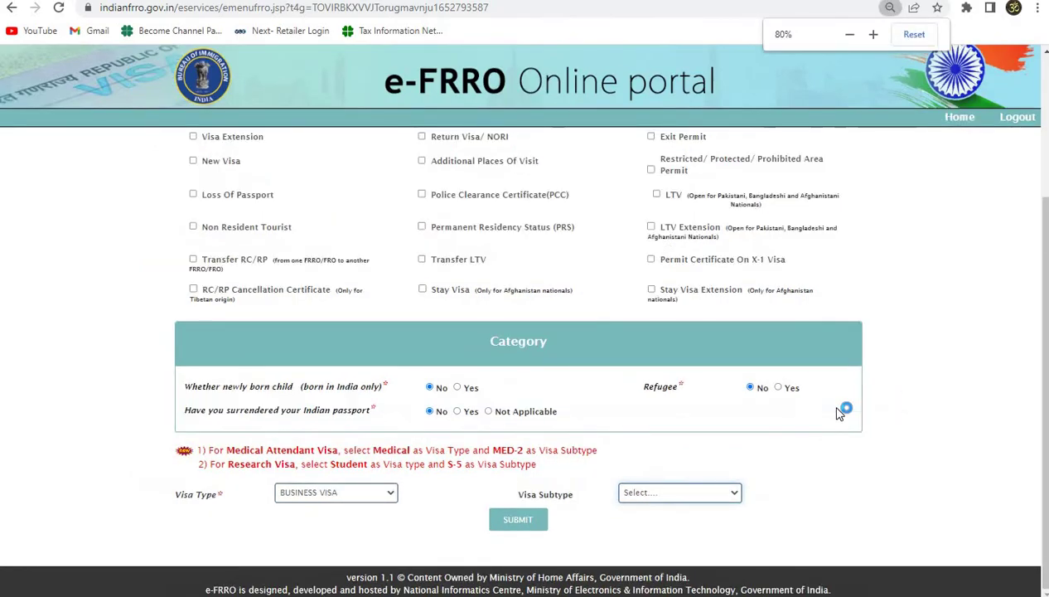
{"action": "left_click", "coordinate": [667, 495]}
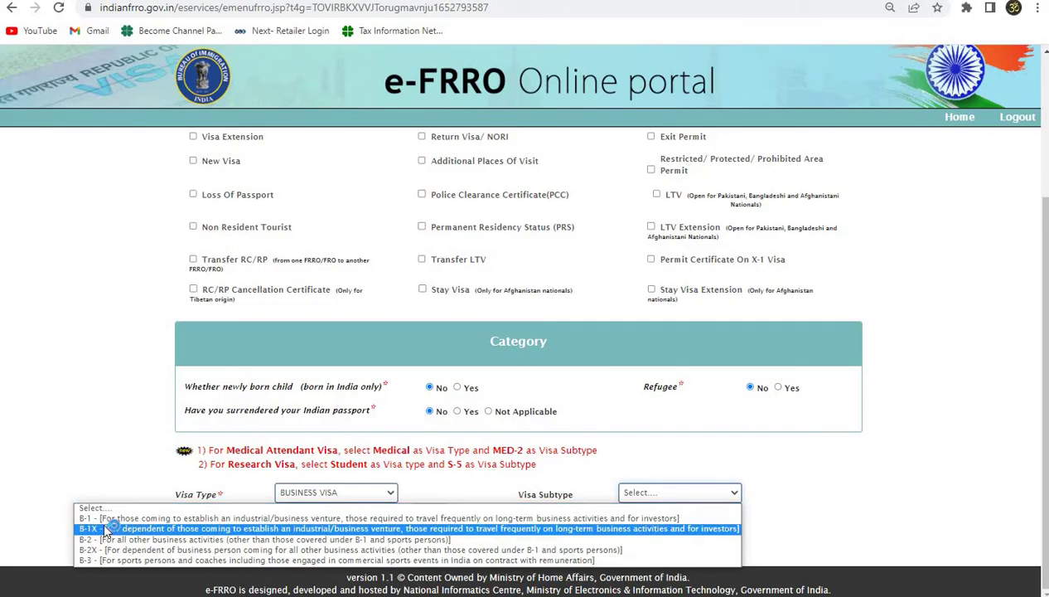
{"action": "left_click", "coordinate": [184, 519]}
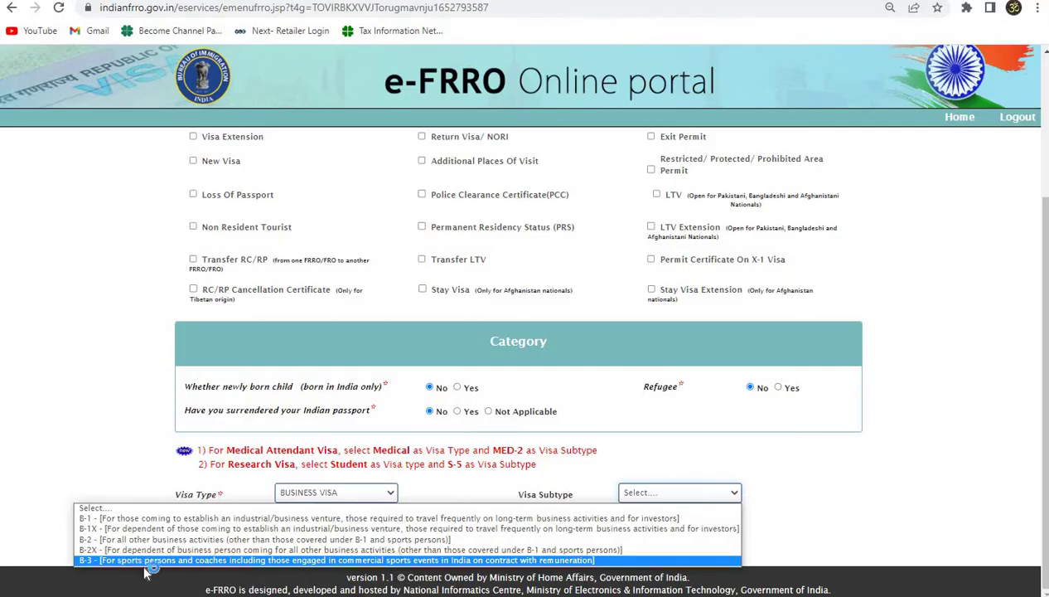
{"action": "left_click", "coordinate": [761, 494]}
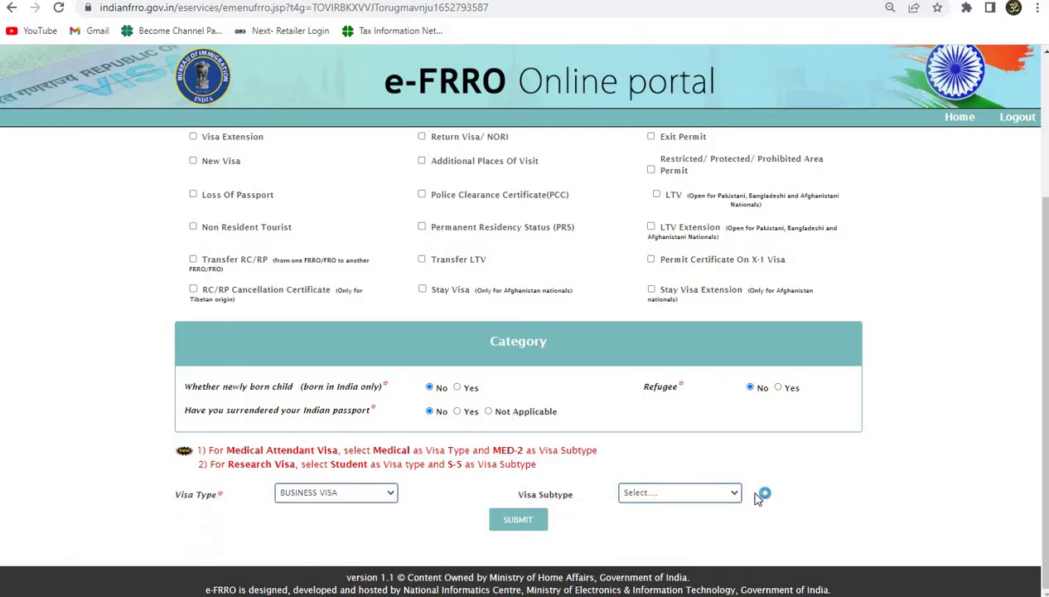
{"action": "left_click", "coordinate": [648, 493]}
{"action": "left_click", "coordinate": [490, 520]}
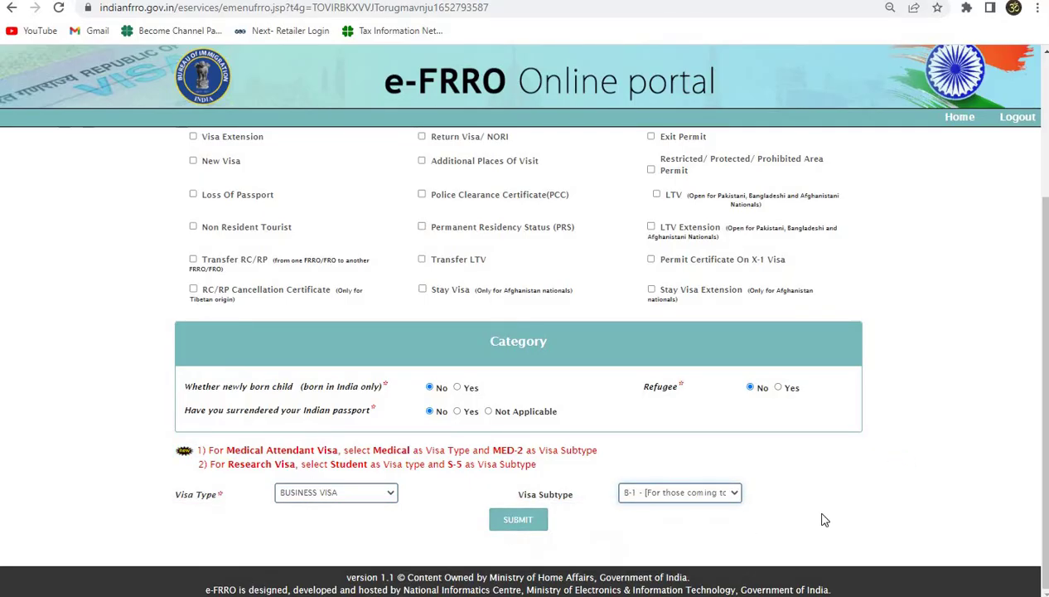
Step: Submit the service selection, read the alert about the applicant being present in India, and dismiss it
{"action": "left_click", "coordinate": [519, 524]}
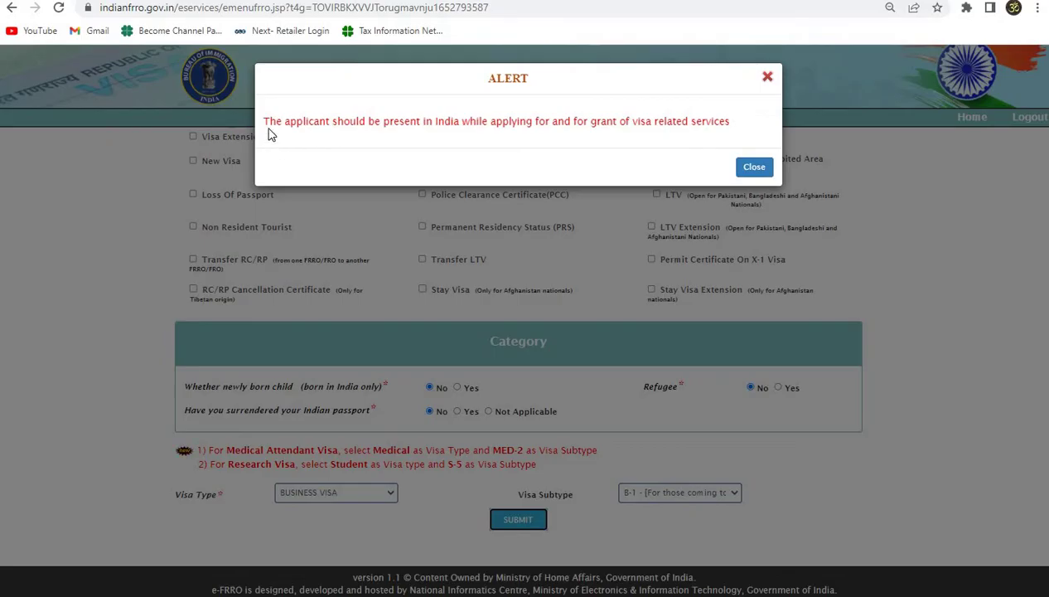
{"action": "left_click_drag", "start_coordinate": [267, 121], "coordinate": [754, 134]}
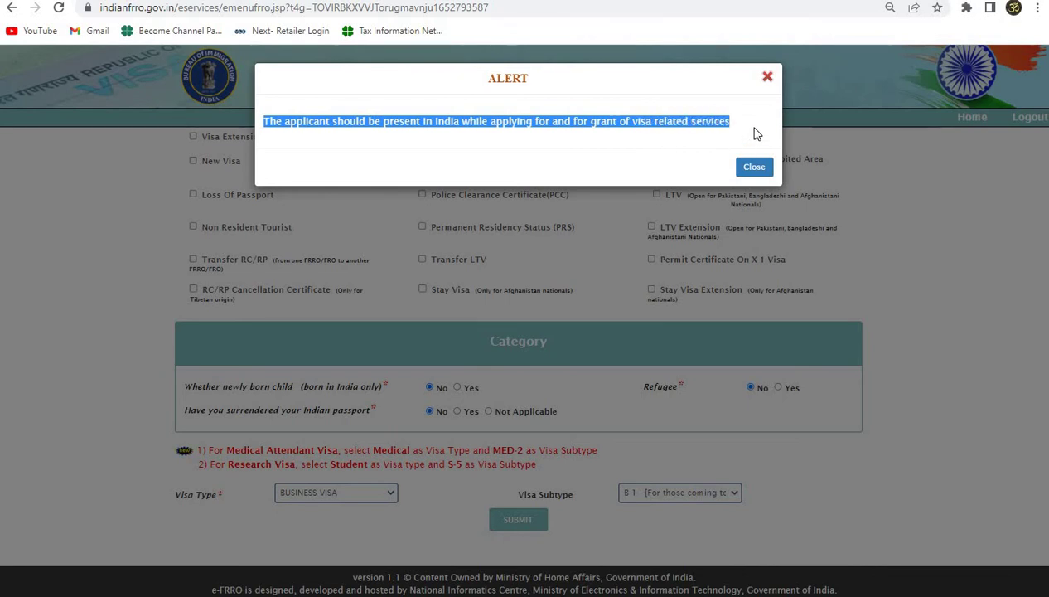
{"action": "left_click", "coordinate": [755, 131]}
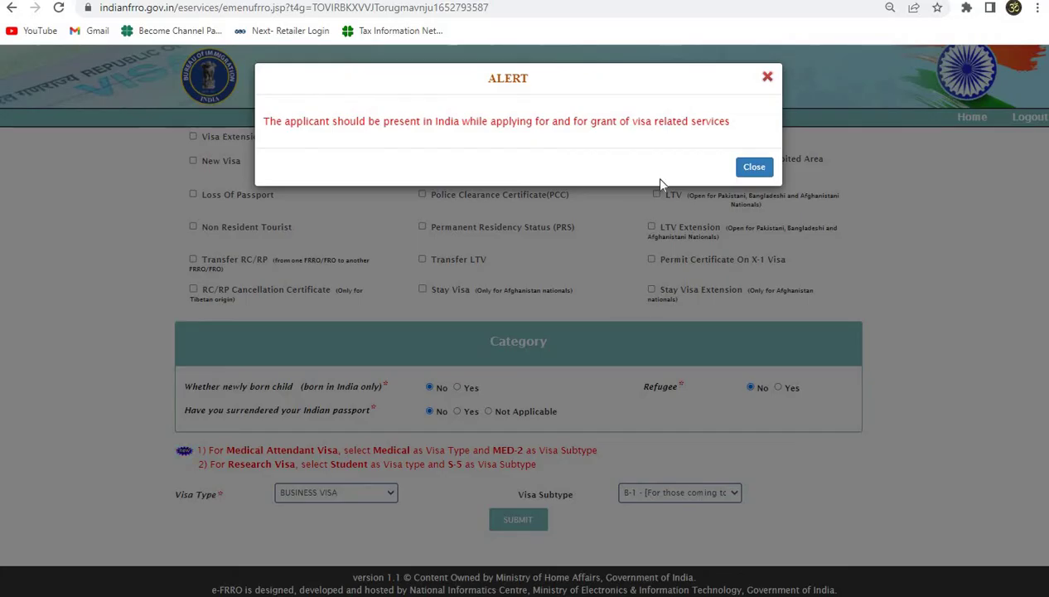
{"action": "left_click", "coordinate": [753, 168]}
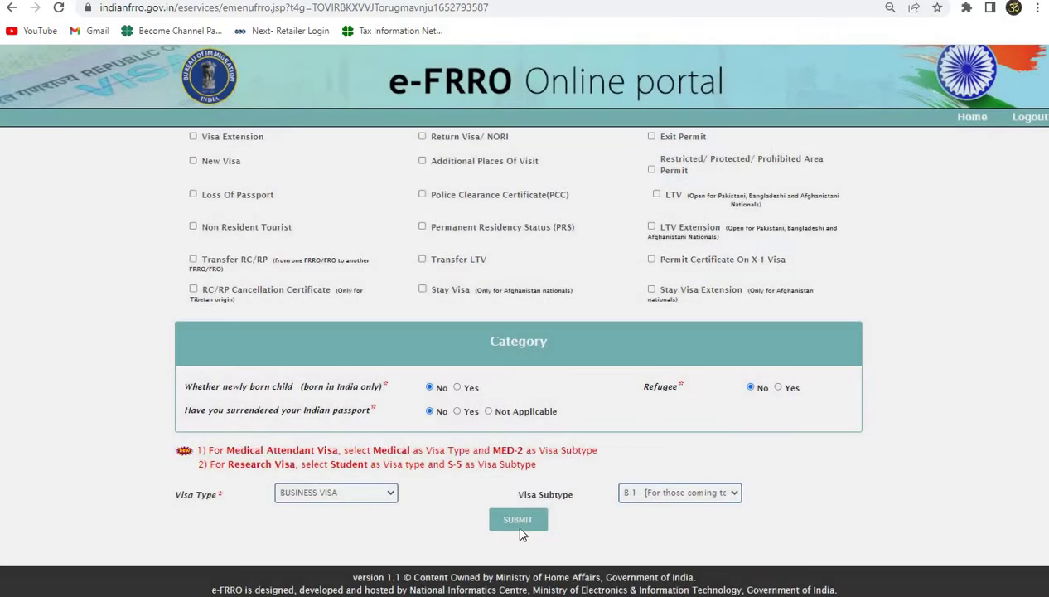
Step: Submit the service selection again, review the Documents Required list, and proceed to the Registration Extension application form
{"action": "left_click", "coordinate": [518, 520]}
{"action": "scroll", "coordinate": [437, 137], "scroll_direction": "down", "scroll_amount": 1}
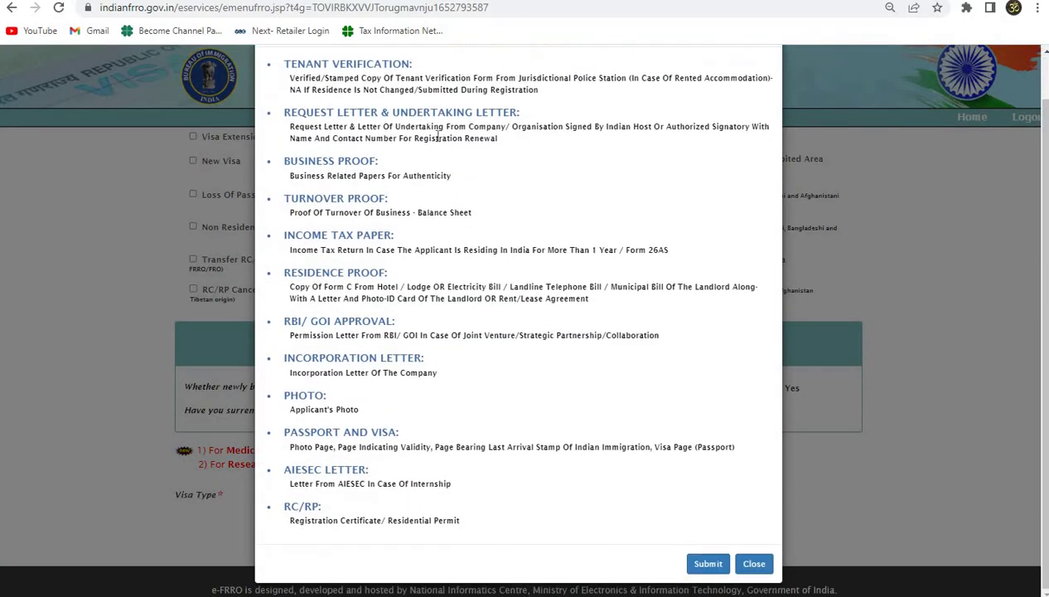
{"action": "scroll", "coordinate": [437, 141], "scroll_direction": "up", "scroll_amount": 1}
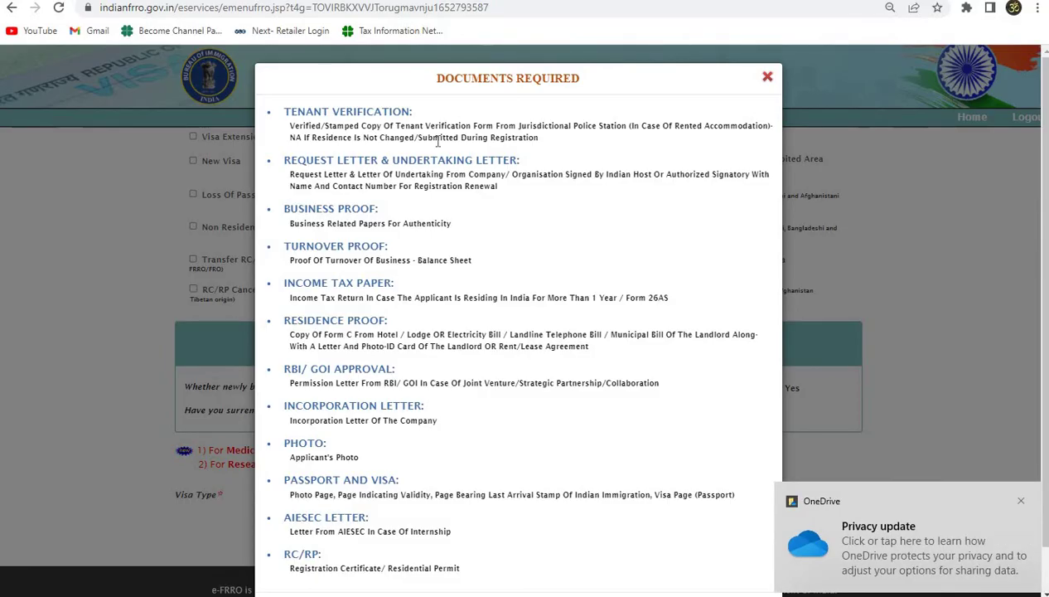
{"action": "scroll", "coordinate": [325, 555], "scroll_direction": "down", "scroll_amount": 1}
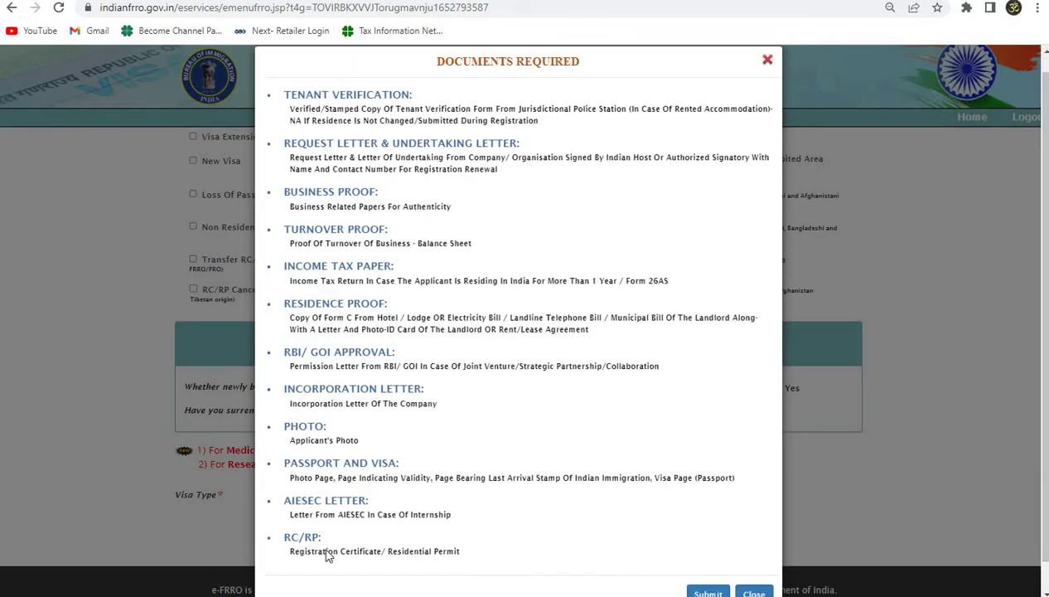
{"action": "scroll", "coordinate": [325, 555], "scroll_direction": "up", "scroll_amount": 1}
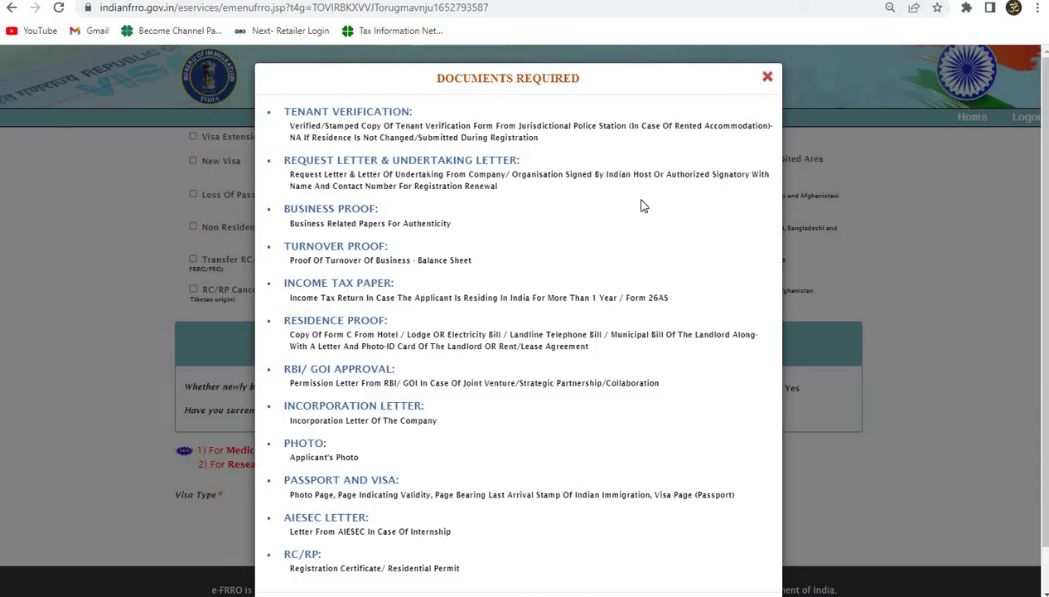
{"action": "scroll", "coordinate": [641, 206], "scroll_direction": "down", "scroll_amount": 1}
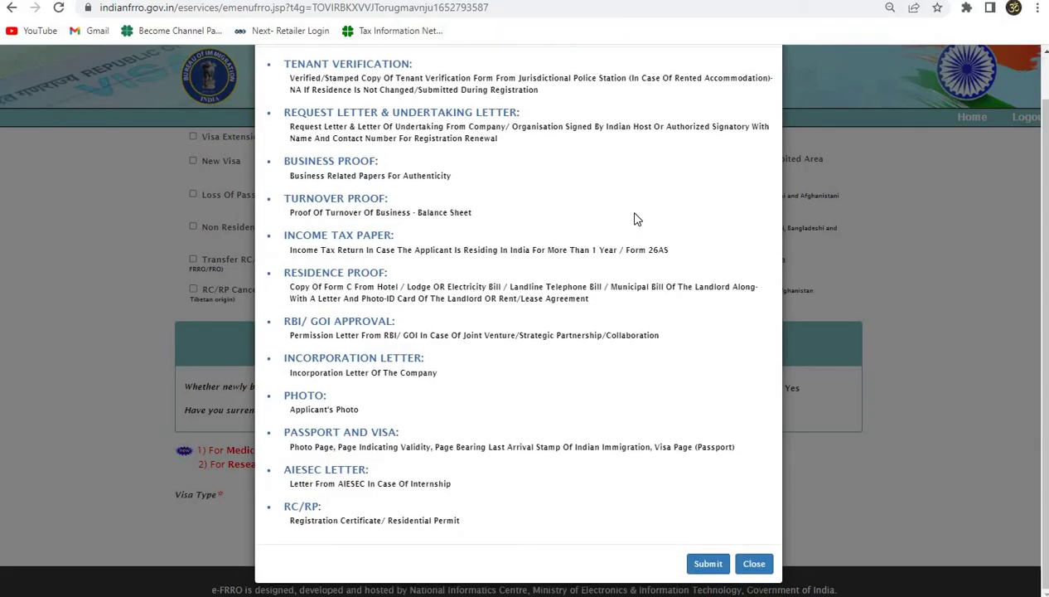
{"action": "left_click", "coordinate": [706, 565]}
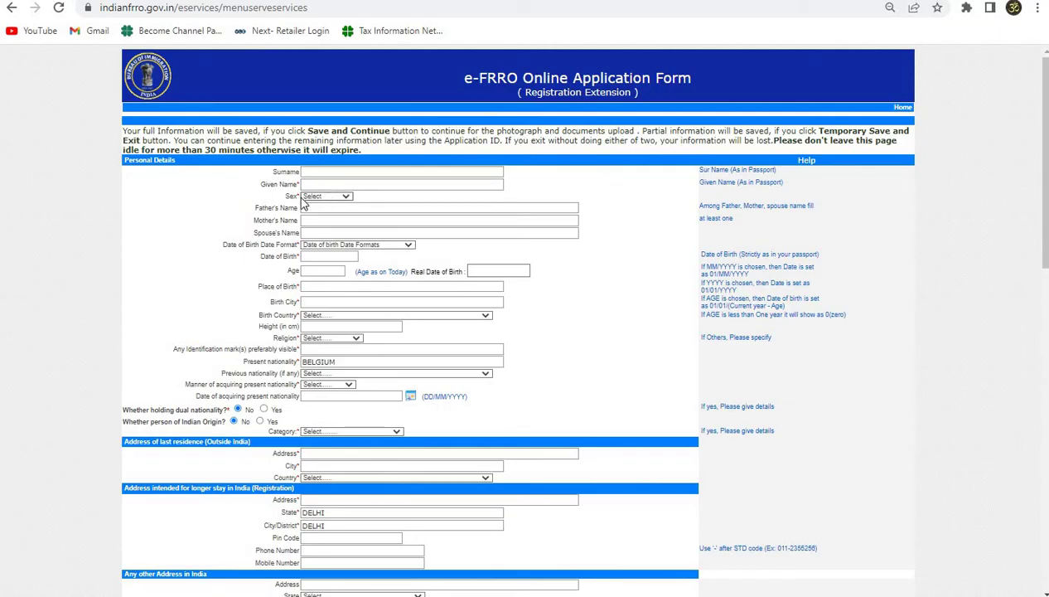
Step: Look through the Sex, Date of Birth Date Format, Religion and Manner of acquiring present nationality choices under Personal Details
{"action": "left_click", "coordinate": [330, 197]}
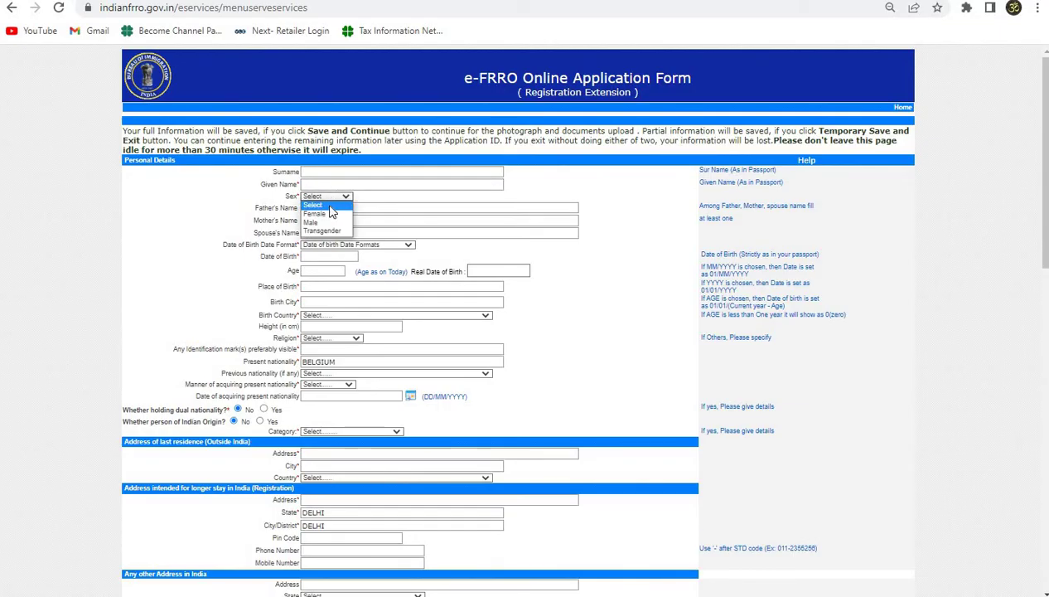
{"action": "left_click", "coordinate": [220, 204]}
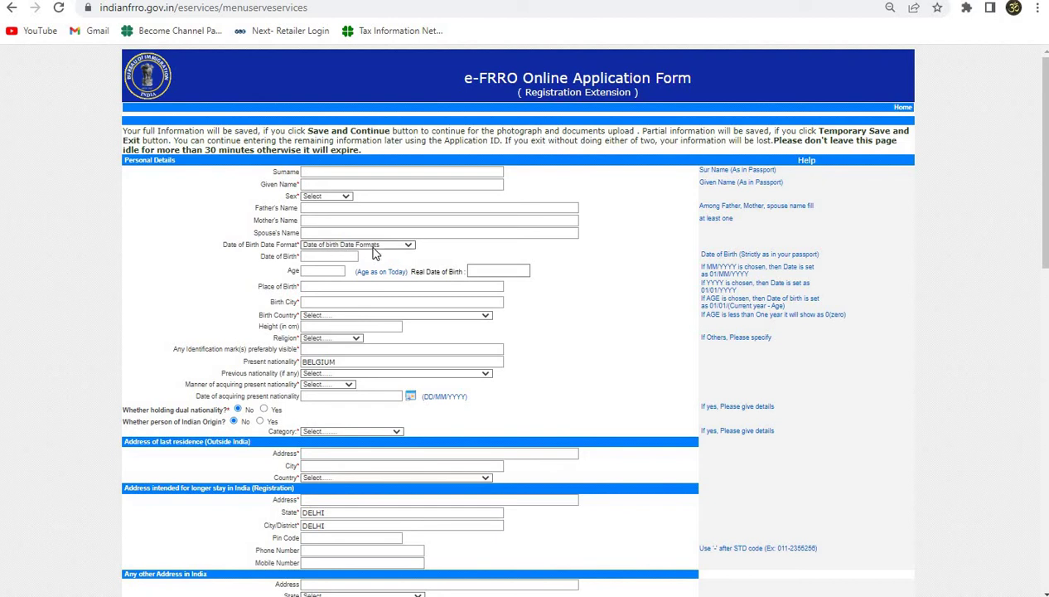
{"action": "left_click", "coordinate": [373, 245]}
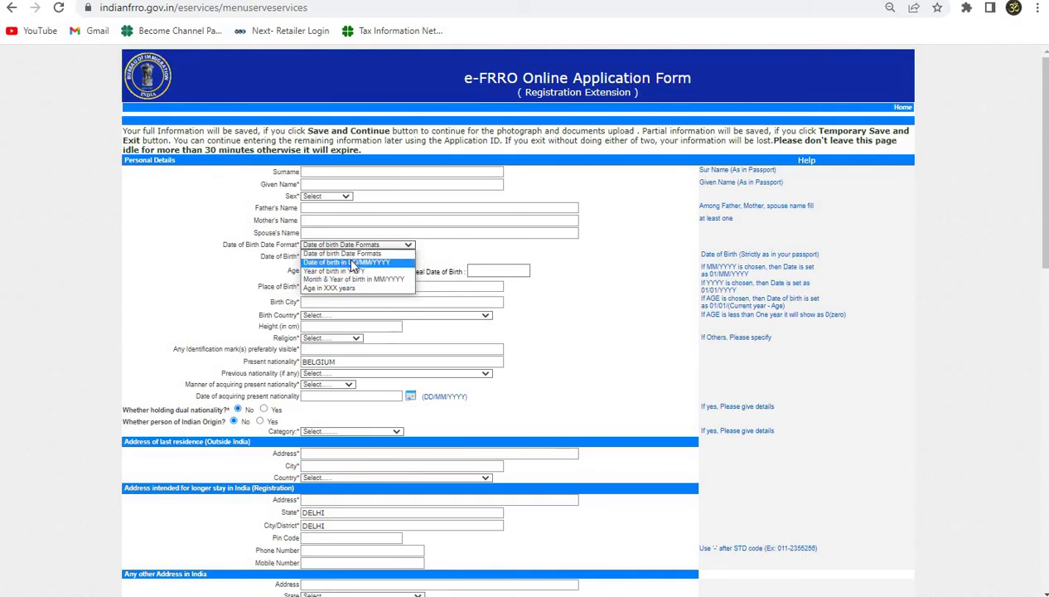
{"action": "left_click", "coordinate": [483, 244]}
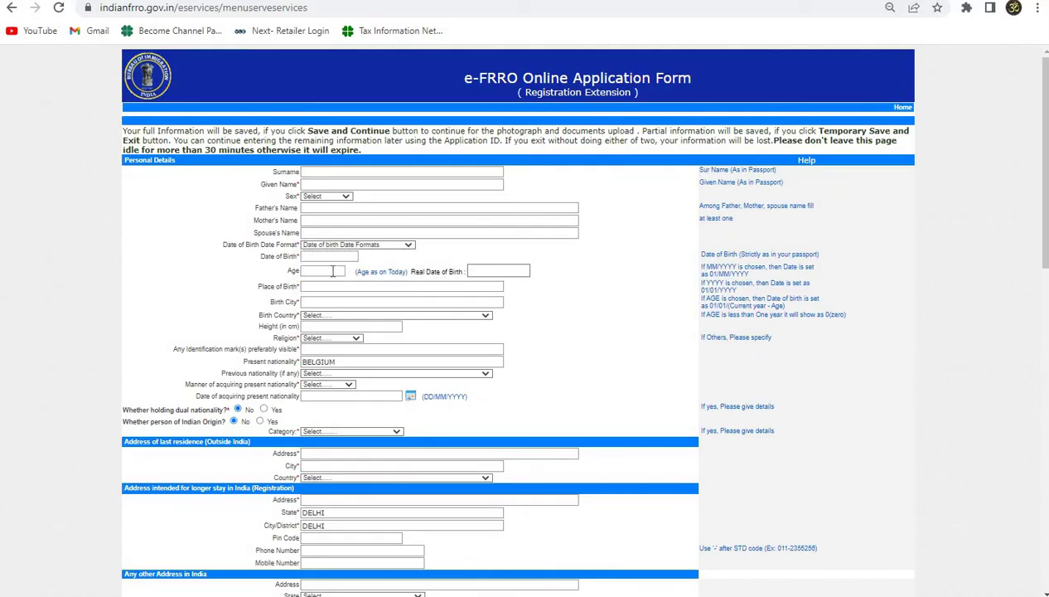
{"action": "scroll", "coordinate": [311, 281], "scroll_direction": "down", "scroll_amount": 1}
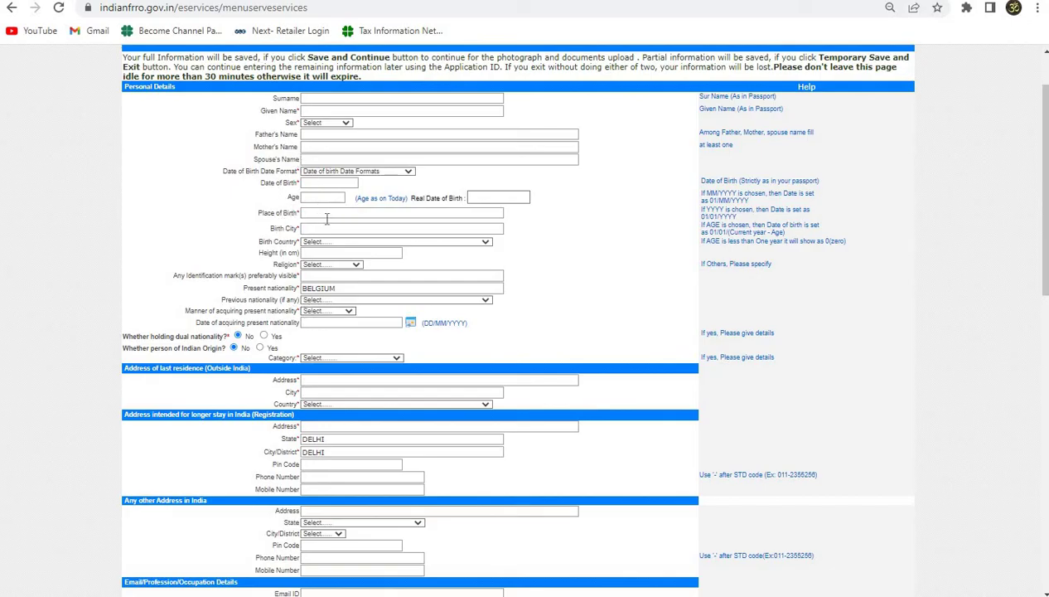
{"action": "left_click", "coordinate": [329, 263]}
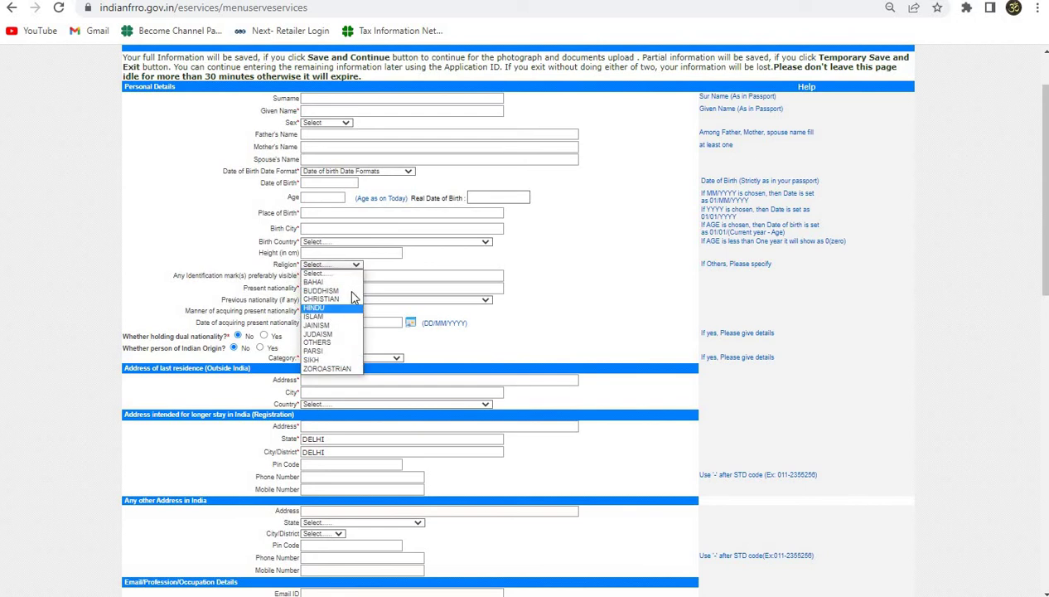
{"action": "left_click", "coordinate": [486, 272]}
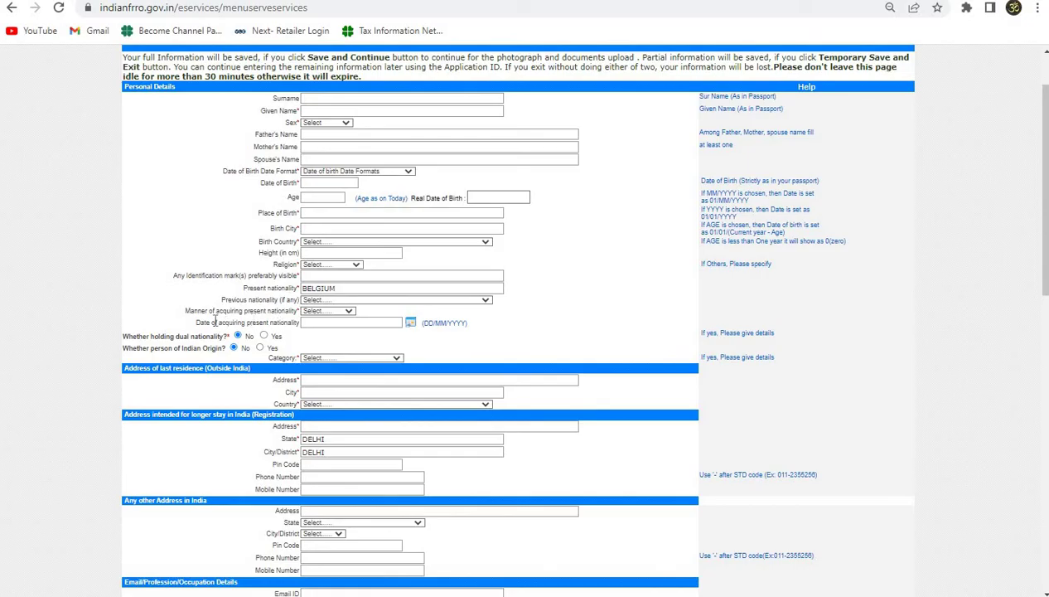
{"action": "left_click", "coordinate": [315, 312]}
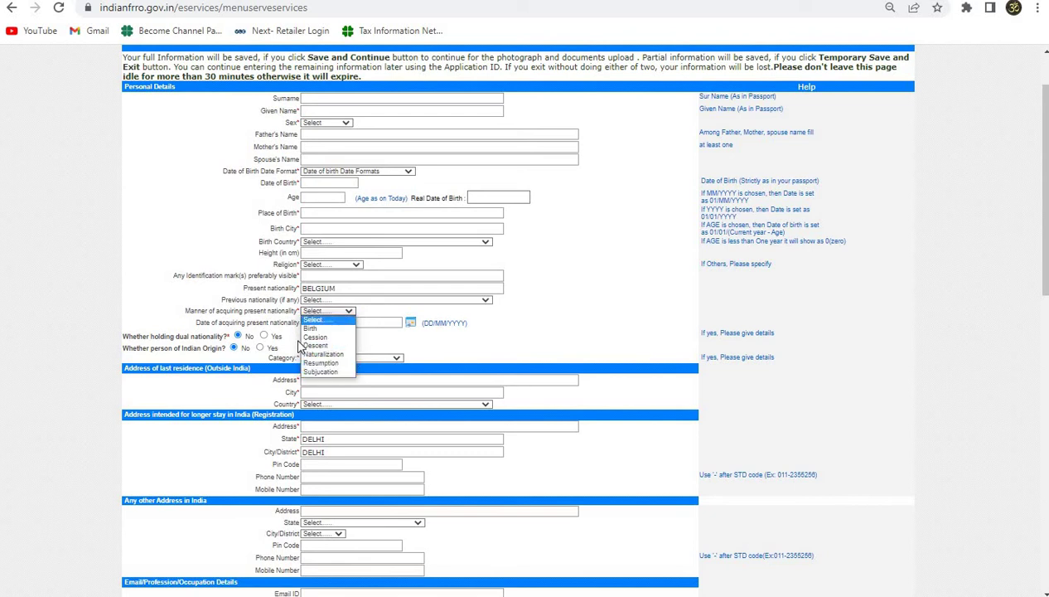
{"action": "left_click", "coordinate": [571, 350]}
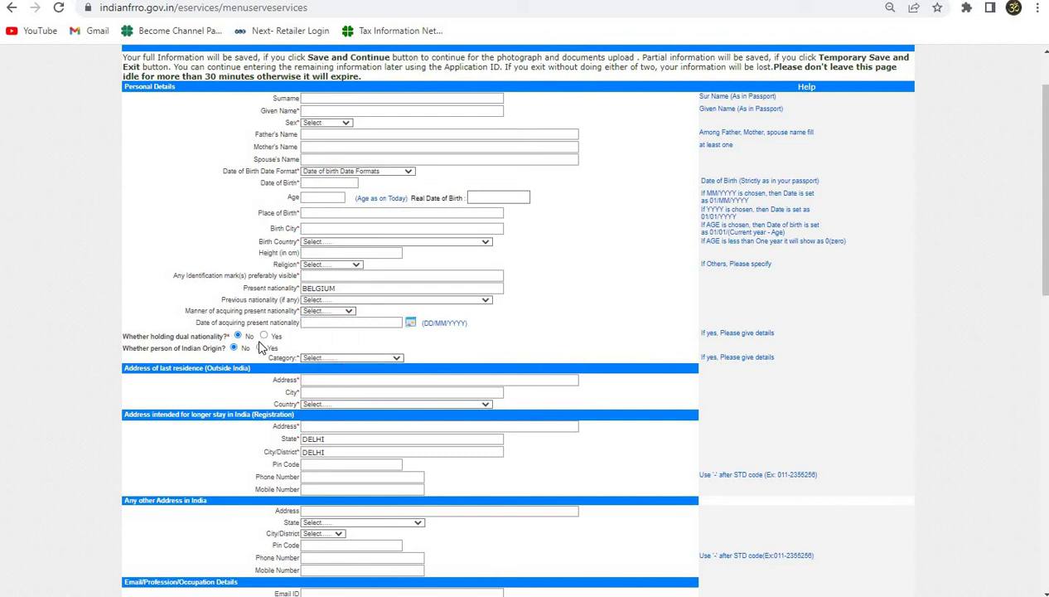
Step: Examine the Category choices and the address sections of the application form
{"action": "scroll", "coordinate": [260, 346], "scroll_direction": "down", "scroll_amount": 1}
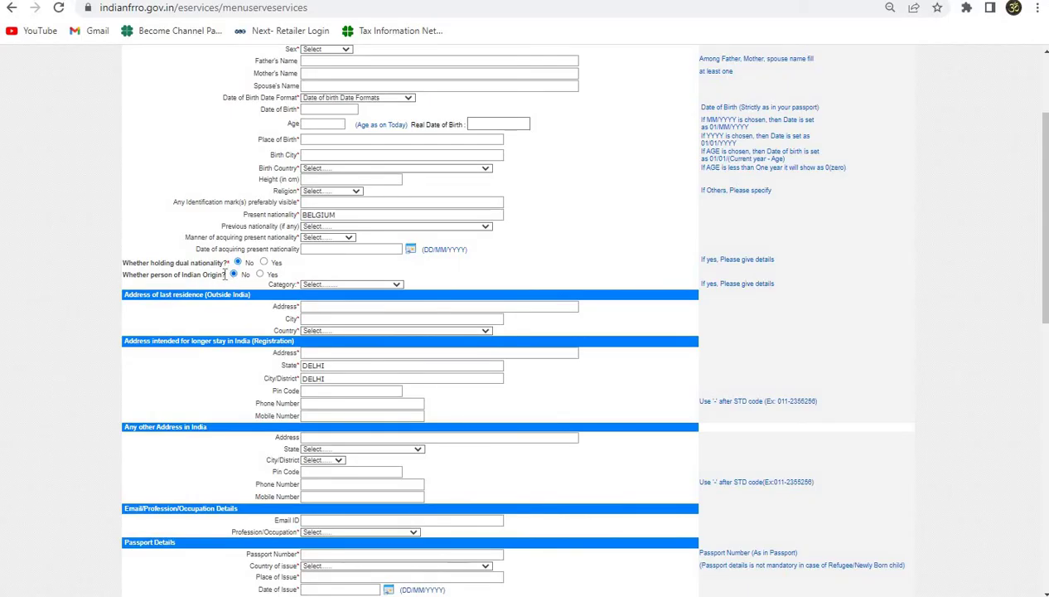
{"action": "left_click", "coordinate": [331, 285]}
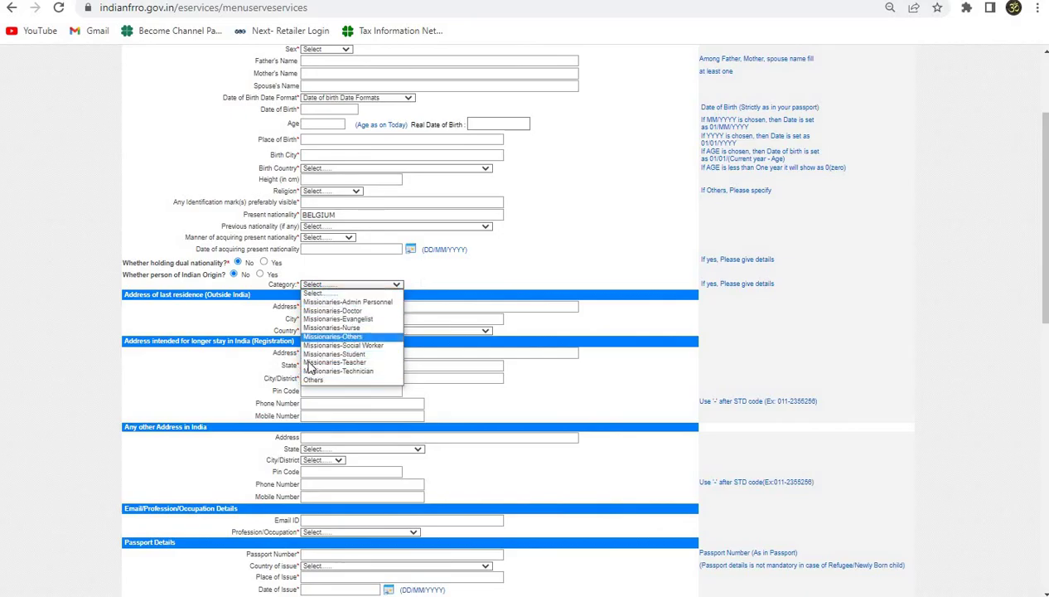
{"action": "left_click", "coordinate": [461, 277]}
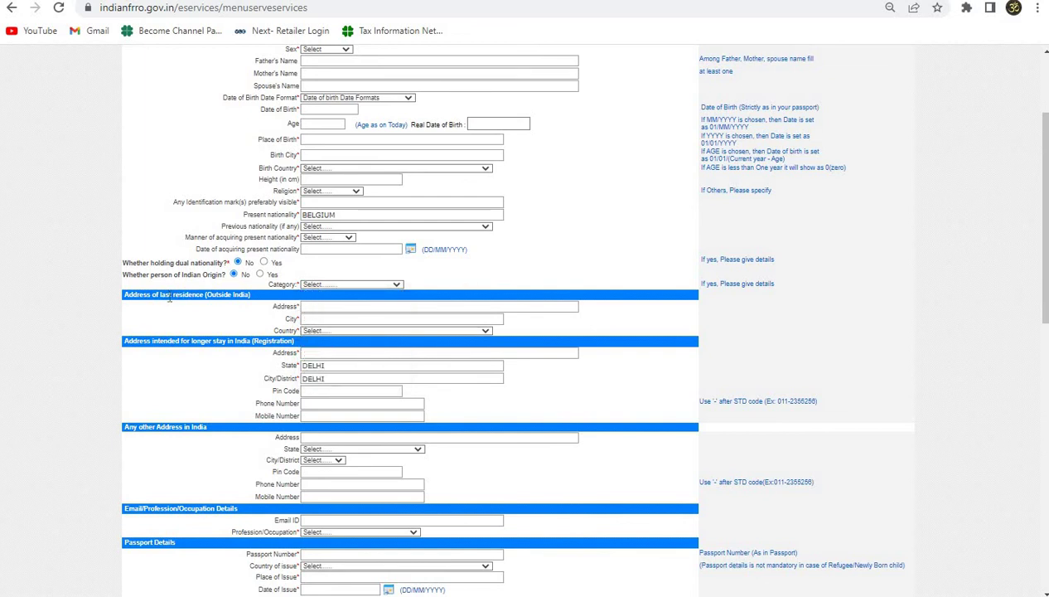
{"action": "scroll", "coordinate": [169, 299], "scroll_direction": "down", "scroll_amount": 1}
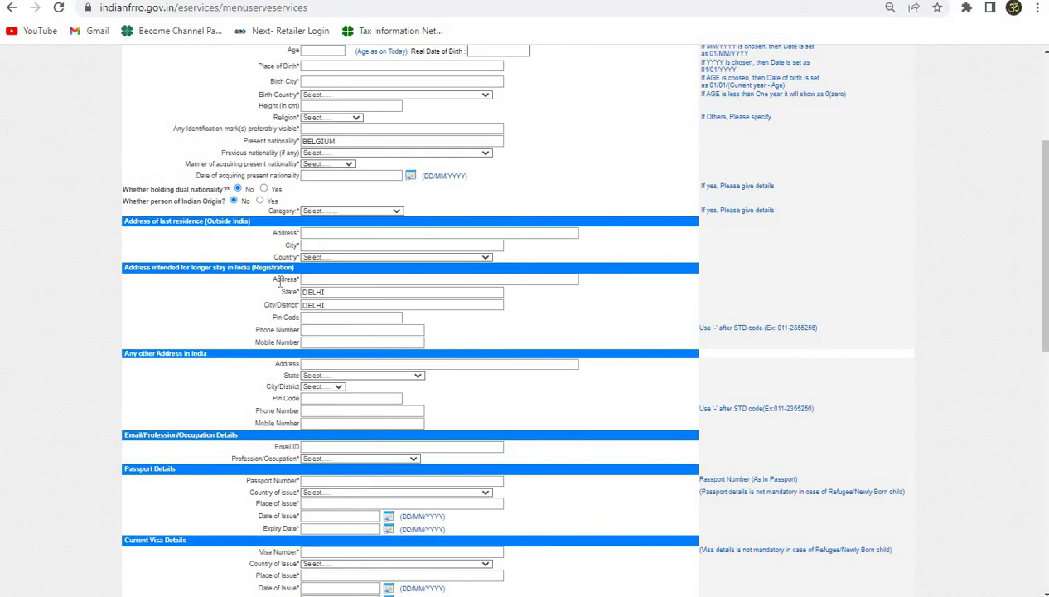
Step: Look through the Profession/Occupation choices under Email/Profession/Occupation Details and leave the field unselected
{"action": "scroll", "coordinate": [334, 354], "scroll_direction": "down", "scroll_amount": 1}
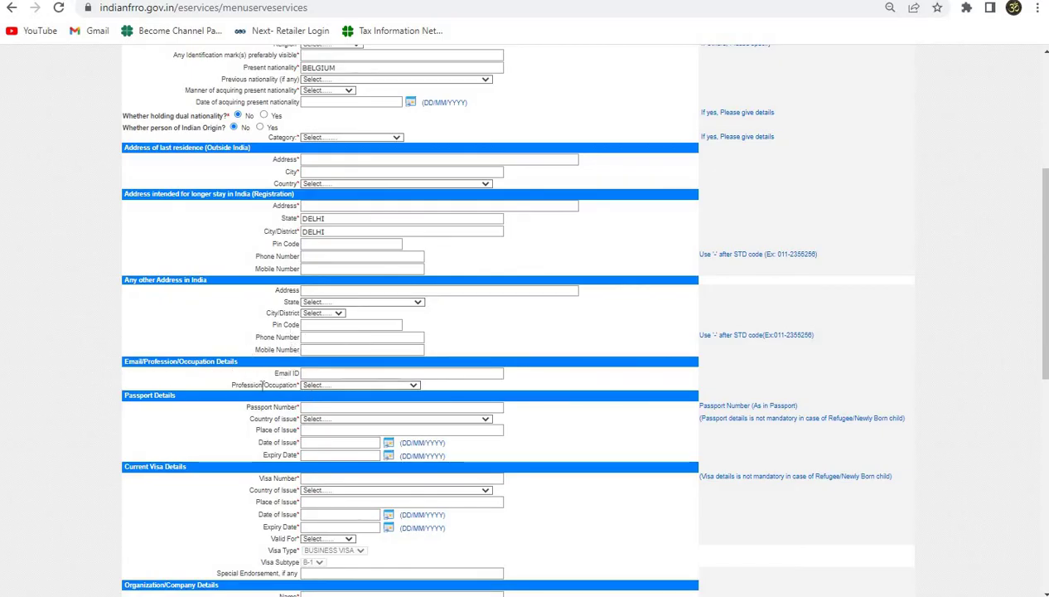
{"action": "left_click", "coordinate": [316, 385]}
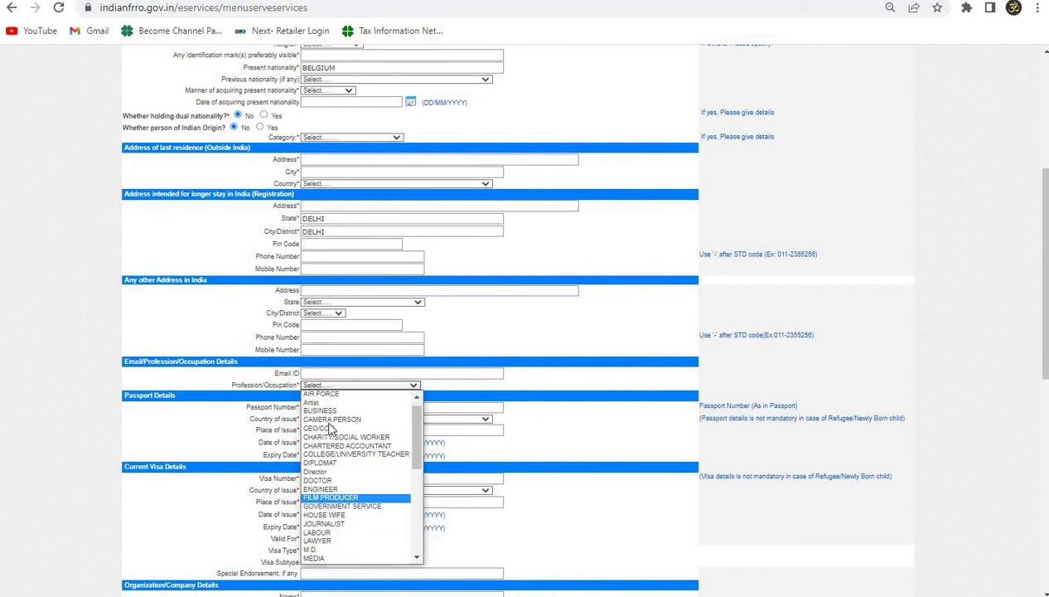
{"action": "scroll", "coordinate": [334, 491], "scroll_direction": "down", "scroll_amount": 5}
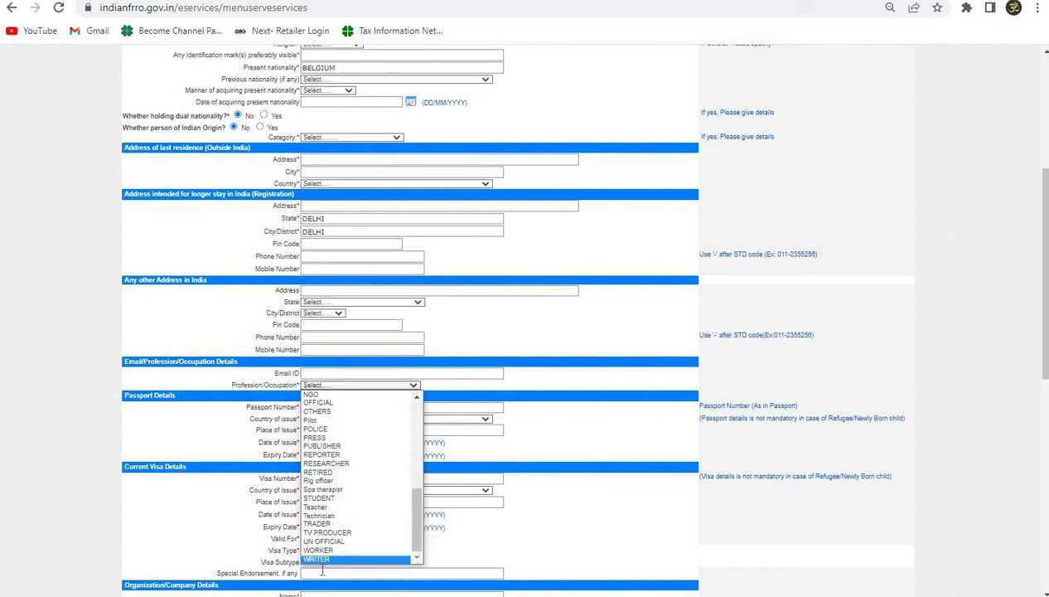
{"action": "scroll", "coordinate": [325, 501], "scroll_direction": "up", "scroll_amount": 2}
{"action": "scroll", "coordinate": [326, 502], "scroll_direction": "up", "scroll_amount": 4}
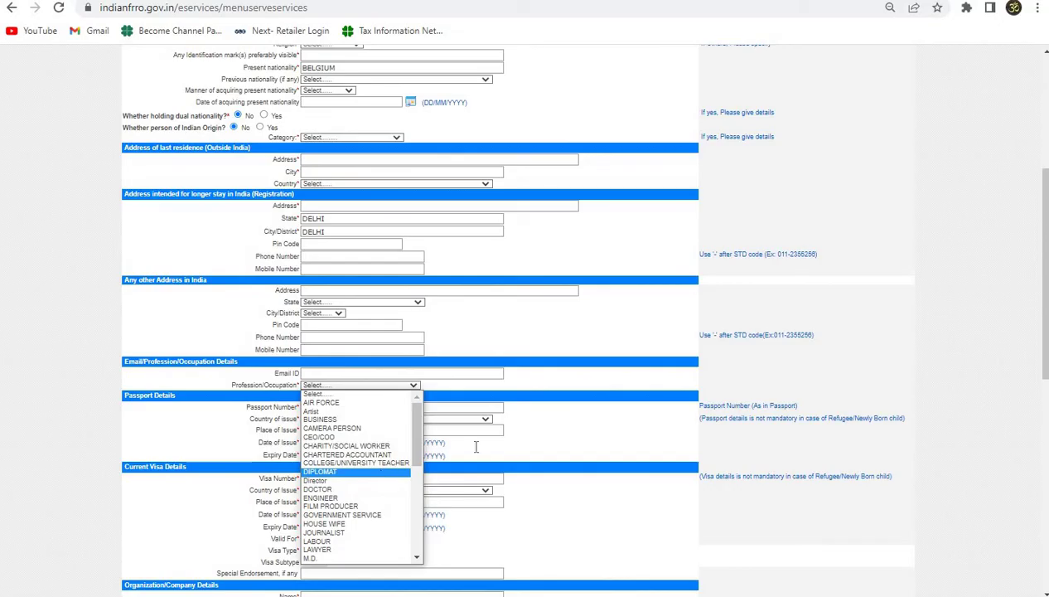
{"action": "left_click", "coordinate": [678, 443]}
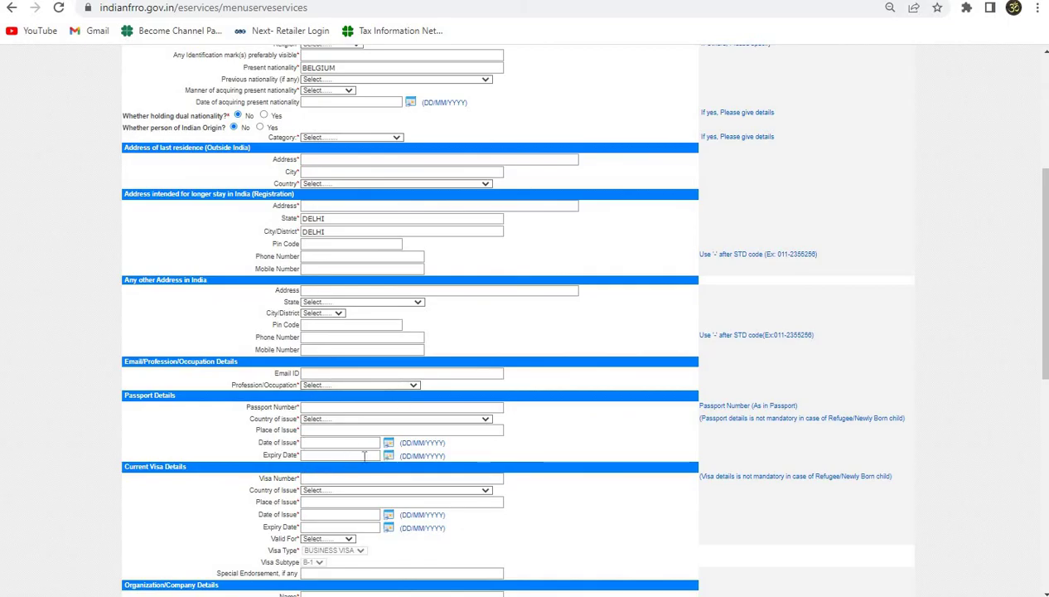
Step: Check the passport fields and the Country of Issue and Valid For choices under Current Visa Details without selecting any
{"action": "scroll", "coordinate": [141, 367], "scroll_direction": "down", "scroll_amount": 2}
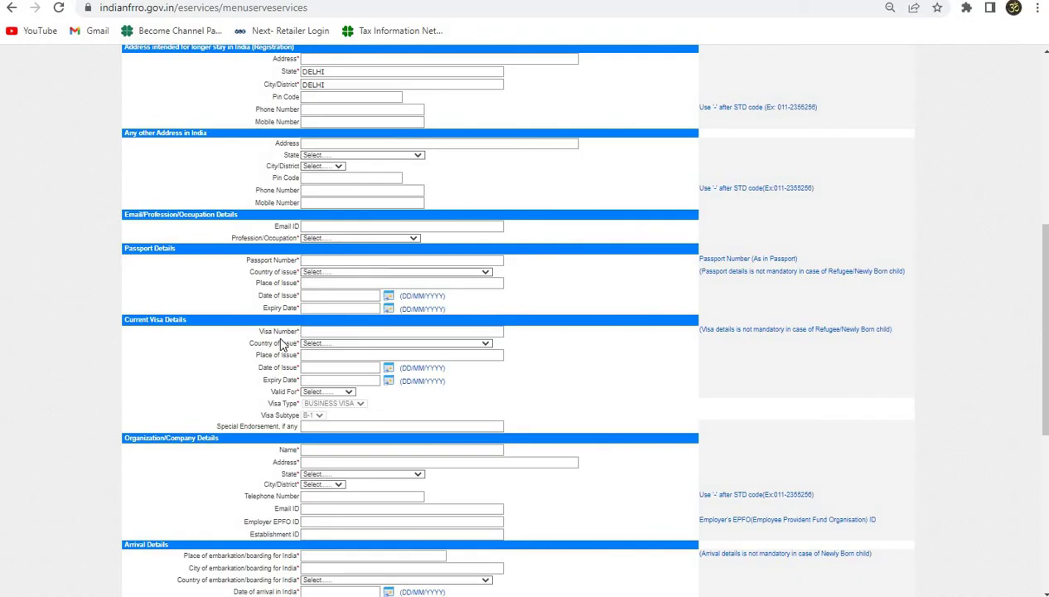
{"action": "left_click", "coordinate": [328, 346]}
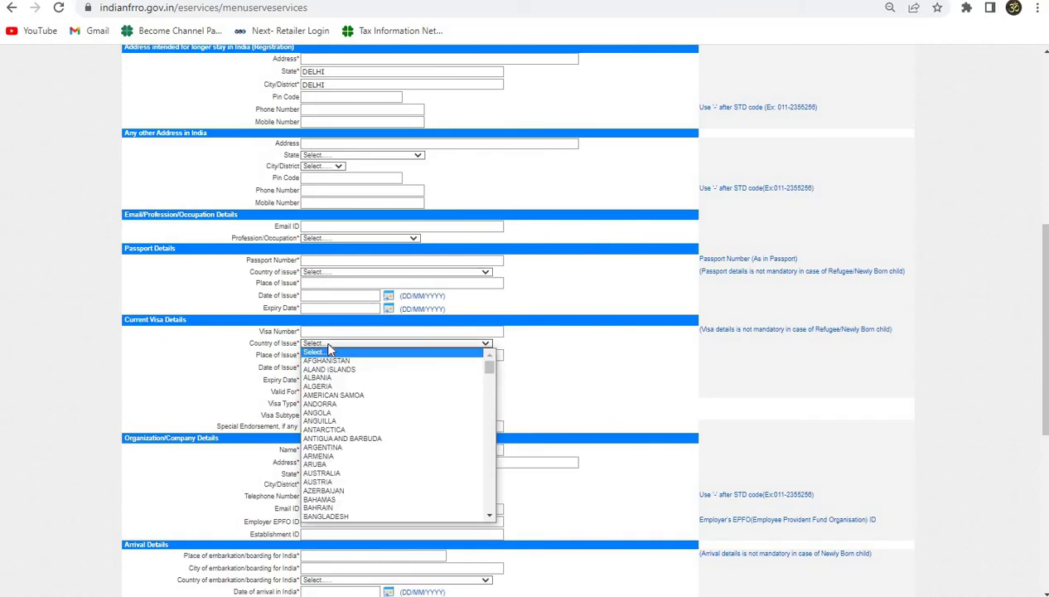
{"action": "left_click", "coordinate": [328, 346]}
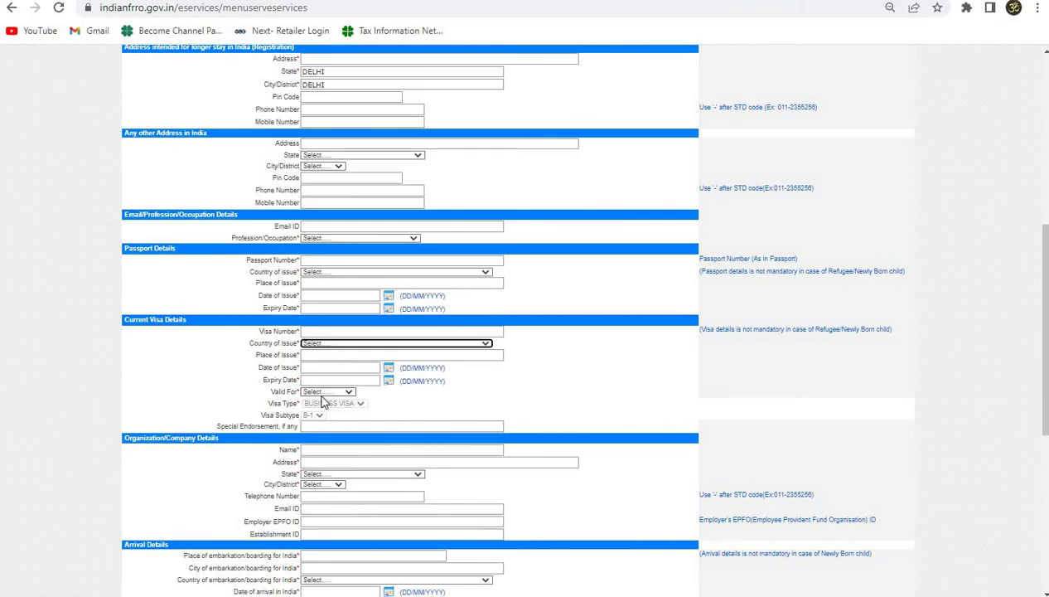
{"action": "left_click", "coordinate": [325, 394]}
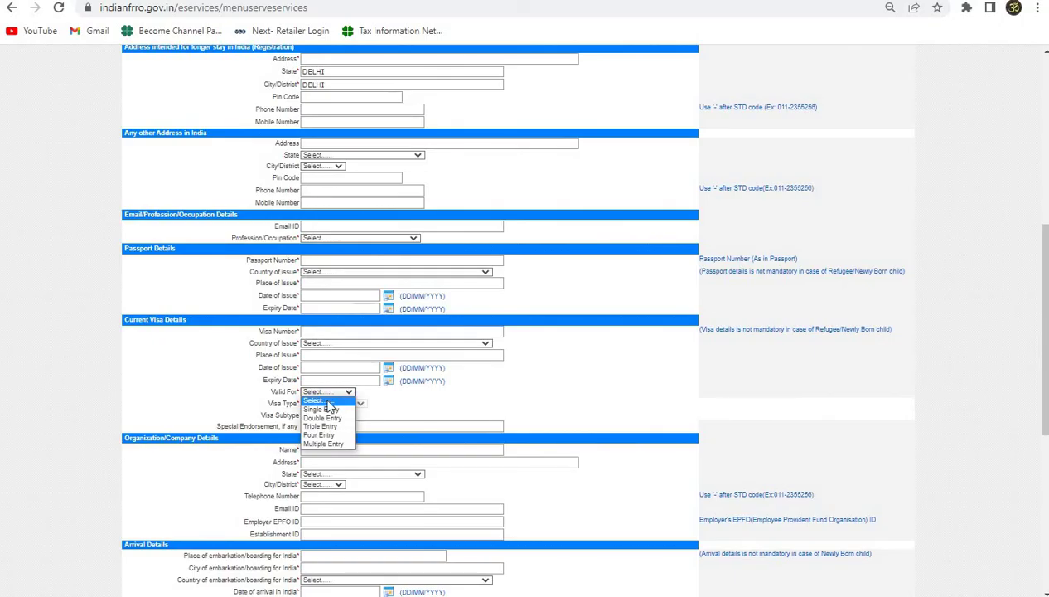
{"action": "left_click", "coordinate": [432, 423]}
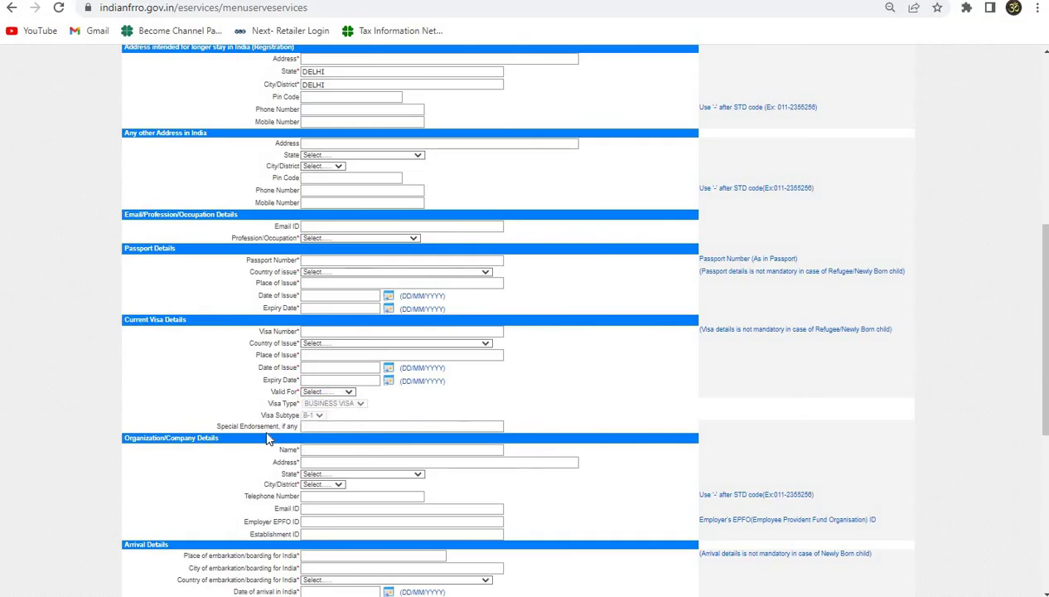
Step: Review the Organization/Company, Arrival, Previous Registration, family members and emergency contact sections down to the end of the application form
{"action": "scroll", "coordinate": [283, 425], "scroll_direction": "down", "scroll_amount": 2}
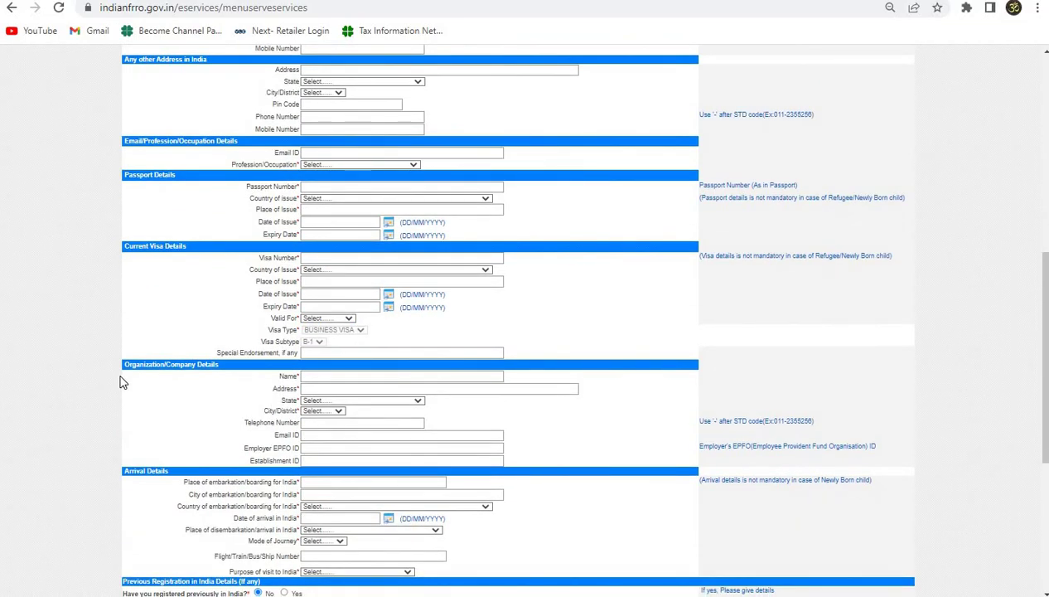
{"action": "scroll", "coordinate": [171, 284], "scroll_direction": "down", "scroll_amount": 2}
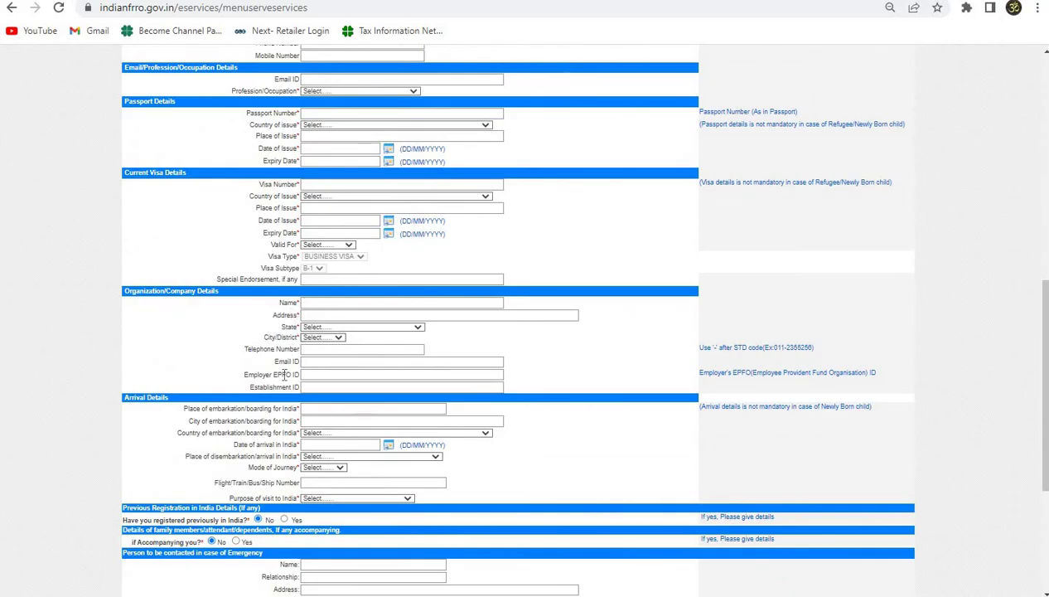
{"action": "scroll", "coordinate": [249, 365], "scroll_direction": "down", "scroll_amount": 1}
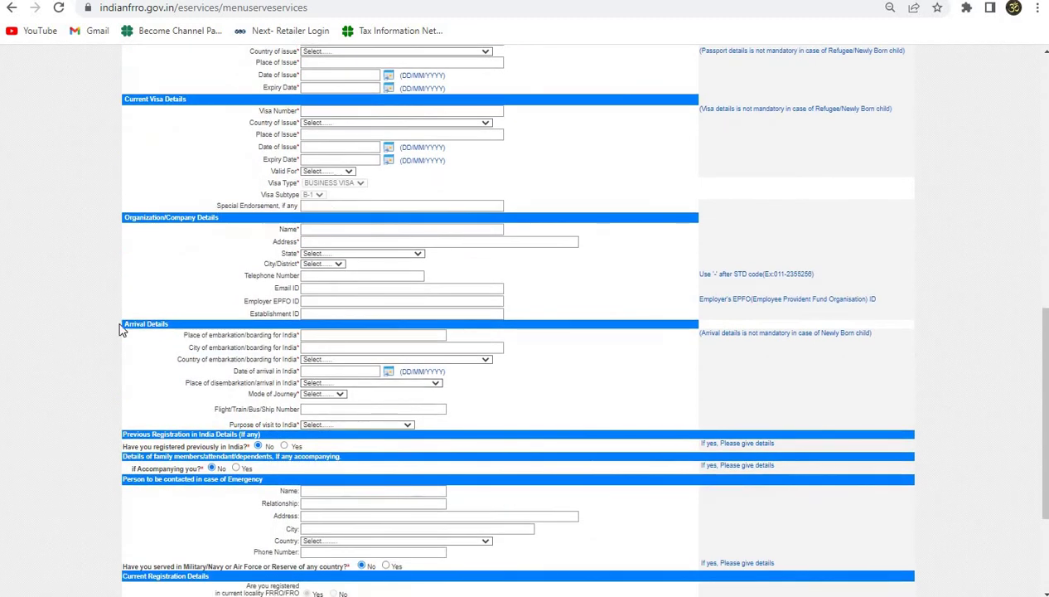
{"action": "scroll", "coordinate": [133, 290], "scroll_direction": "down", "scroll_amount": 1}
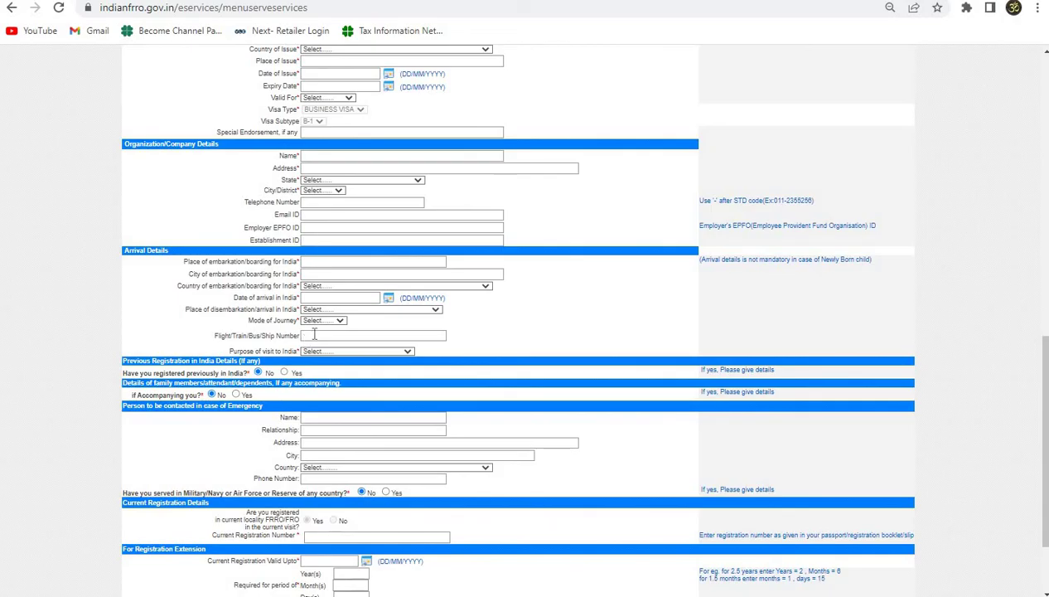
{"action": "scroll", "coordinate": [314, 334], "scroll_direction": "down", "scroll_amount": 1}
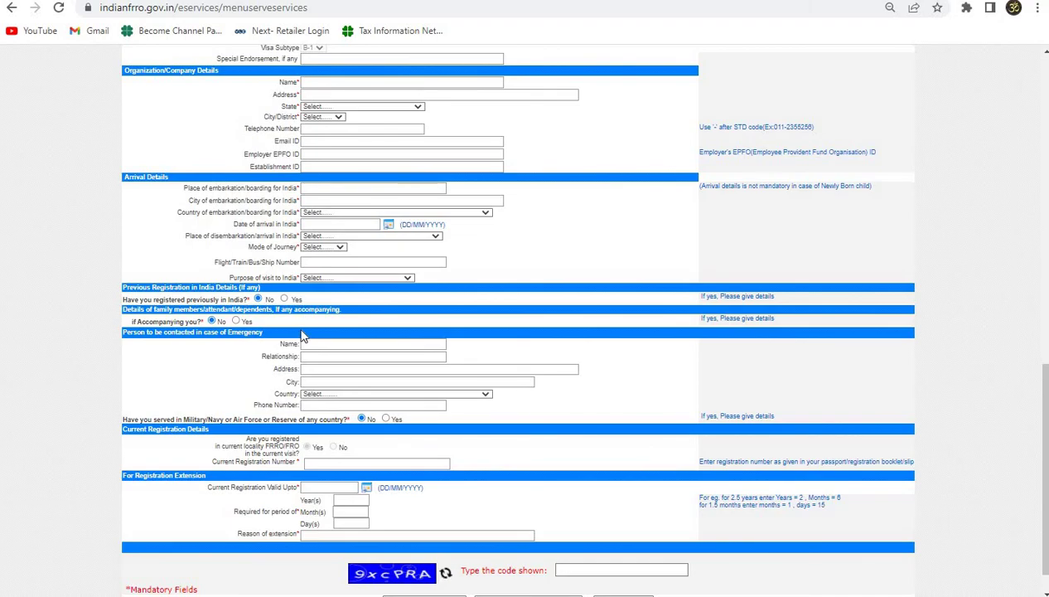
{"action": "scroll", "coordinate": [116, 307], "scroll_direction": "down", "scroll_amount": 1}
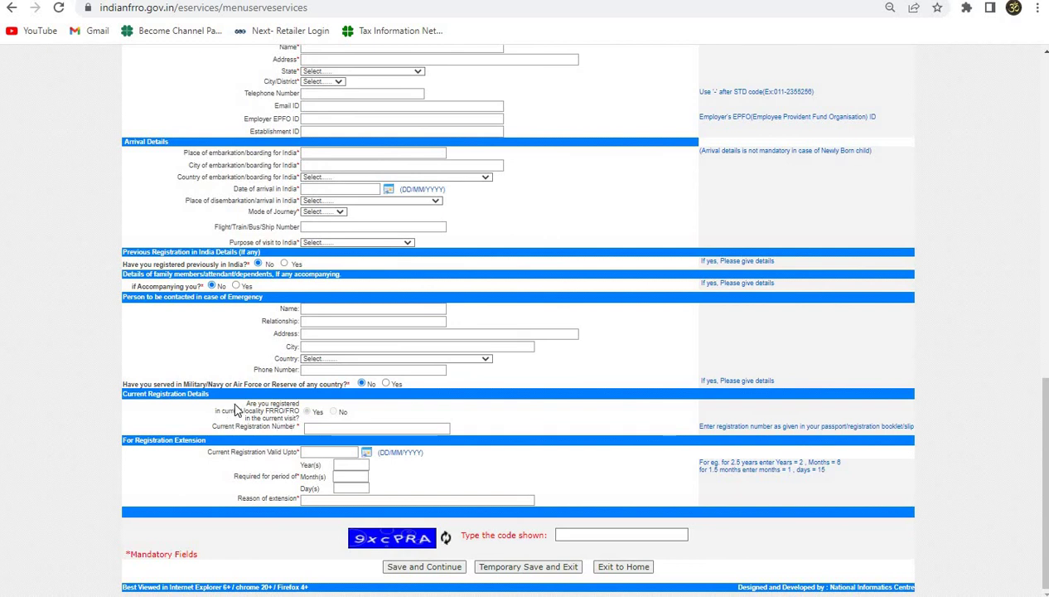
Step: Examine the Current Registration Details fields and the Current Registration Valid Upto field under For Registration Extension
{"action": "left_click_drag", "start_coordinate": [247, 401], "coordinate": [273, 417]}
{"action": "left_click", "coordinate": [281, 432]}
{"action": "left_click_drag", "start_coordinate": [231, 454], "coordinate": [288, 456]}
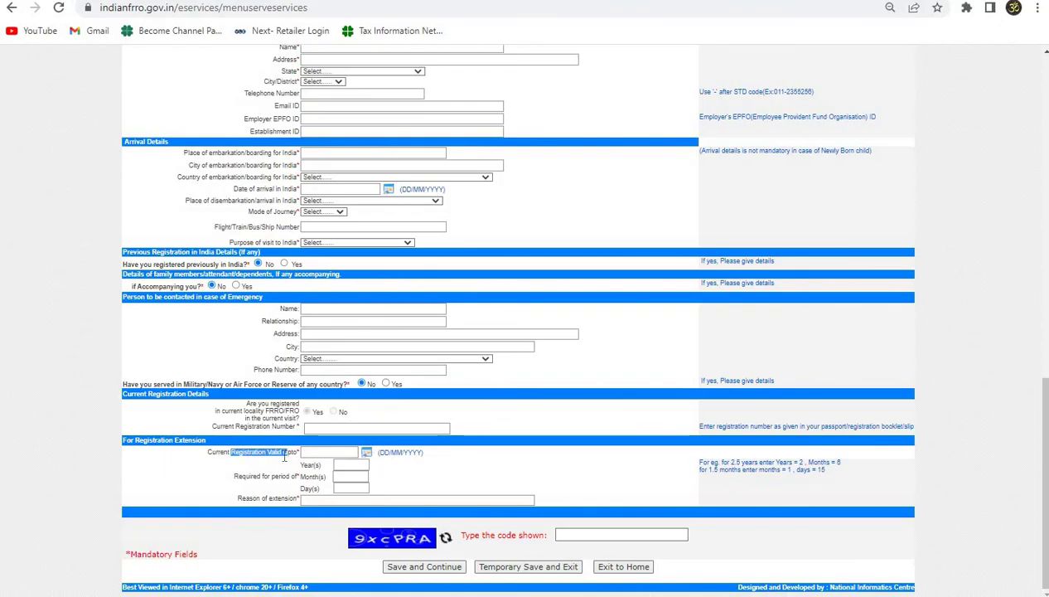
{"action": "left_click", "coordinate": [284, 456]}
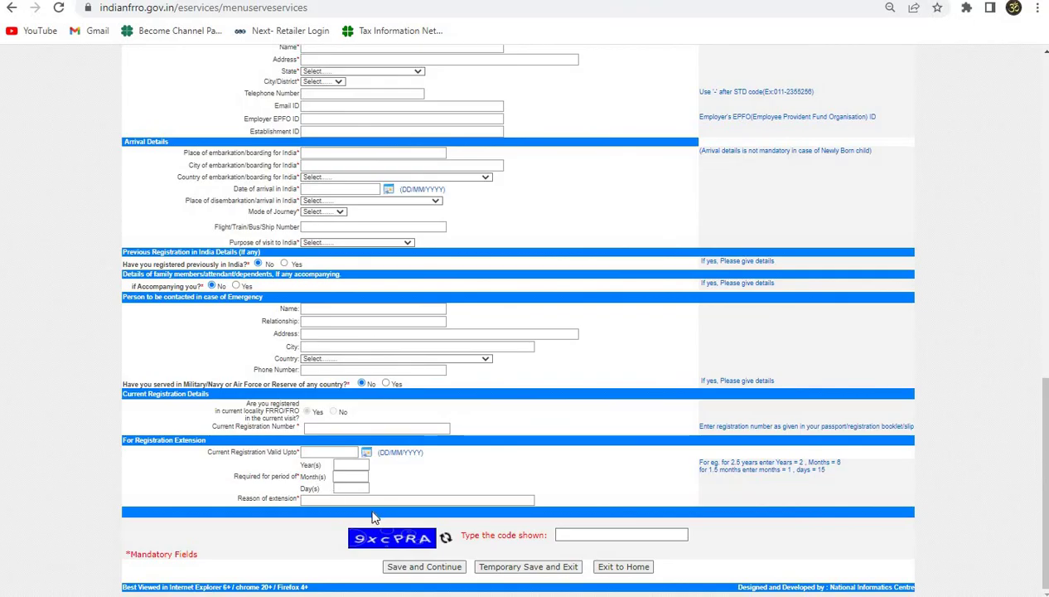
Step: Check the Reason of extension field and the example for entering the required period, and exit the unfilled form to the home page
{"action": "left_click", "coordinate": [326, 499]}
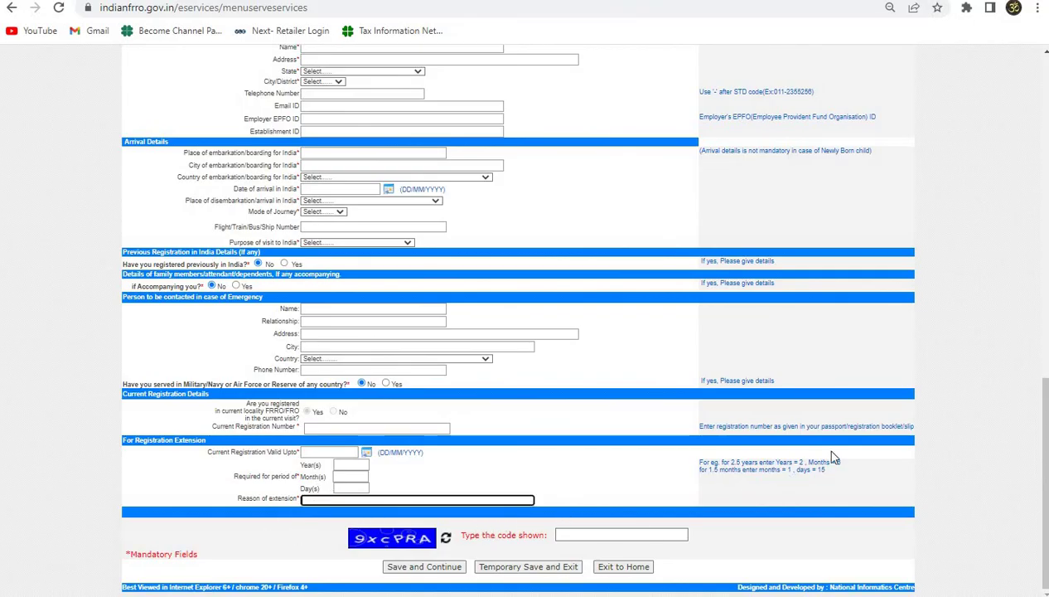
{"action": "left_click_drag", "start_coordinate": [699, 460], "coordinate": [837, 483]}
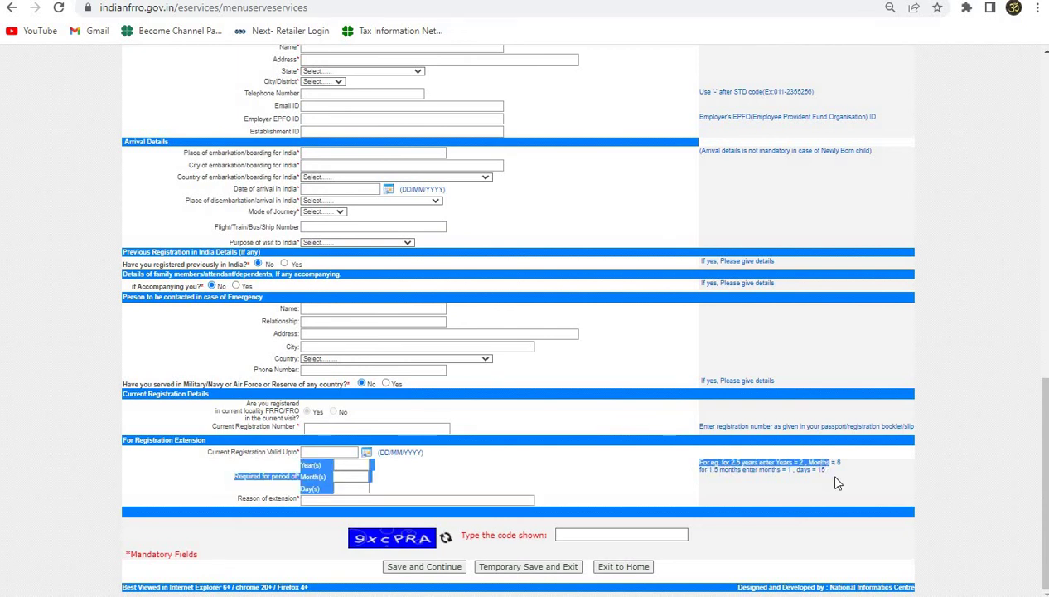
{"action": "left_click", "coordinate": [836, 483]}
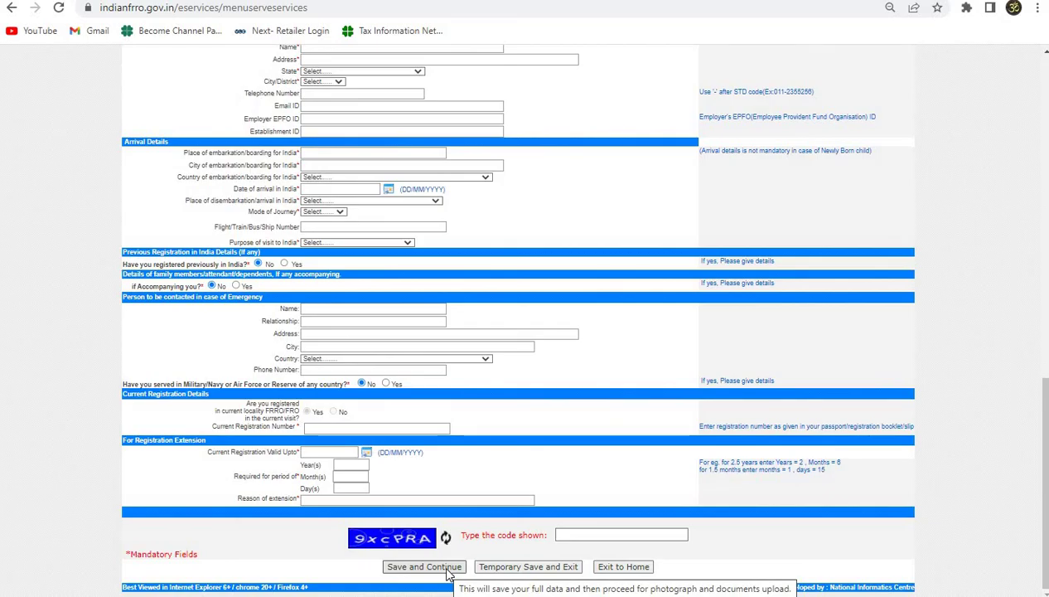
{"action": "left_click", "coordinate": [625, 566]}
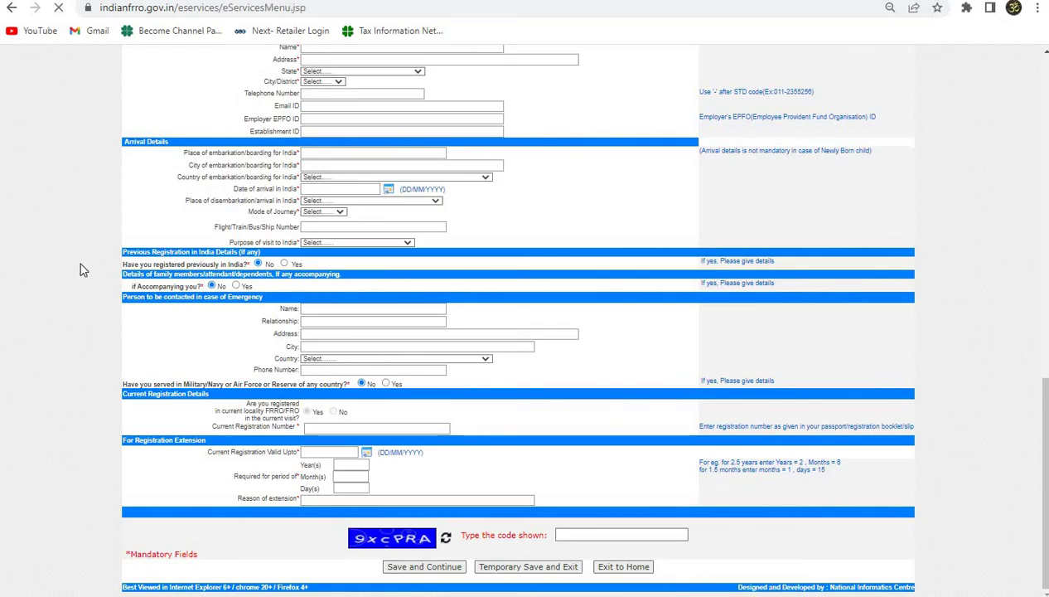